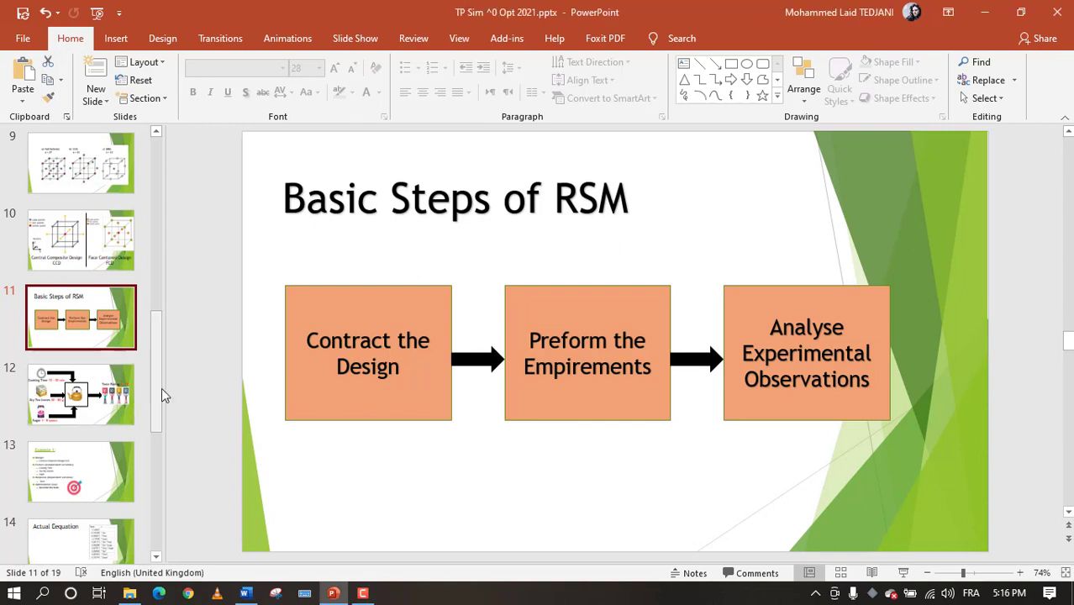
# Show PowerPoint slide 12, the tea diagram of cooking time, tea leaves and sugar feeding a taste rating
pyautogui.click(90, 391)
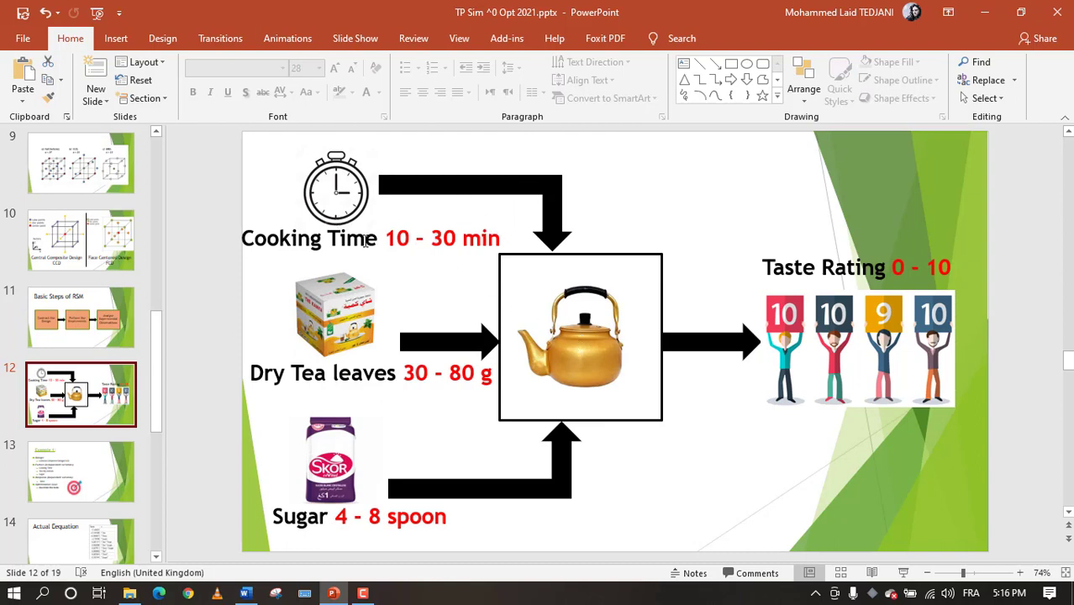
pyautogui.click(350, 324)
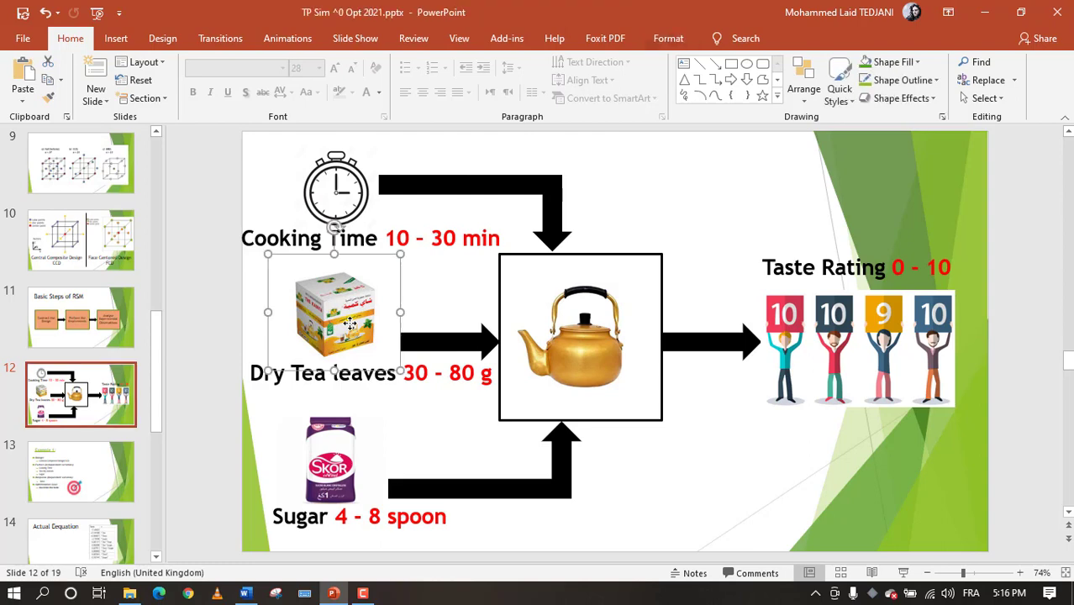
pyautogui.click(329, 452)
pyautogui.click(326, 317)
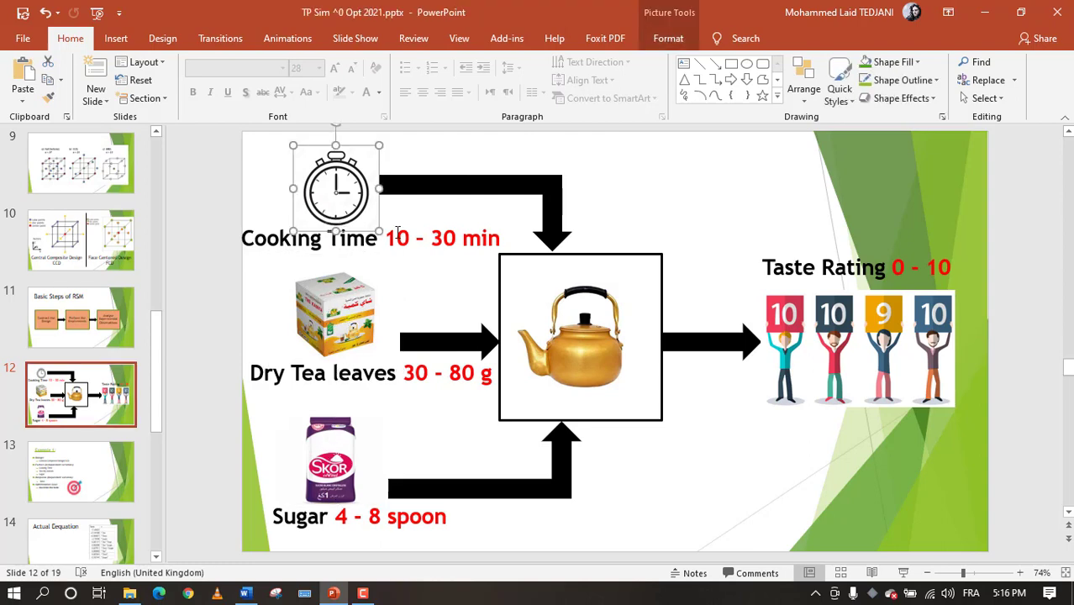
pyautogui.moveTo(503, 238); pyautogui.dragTo(244, 237)
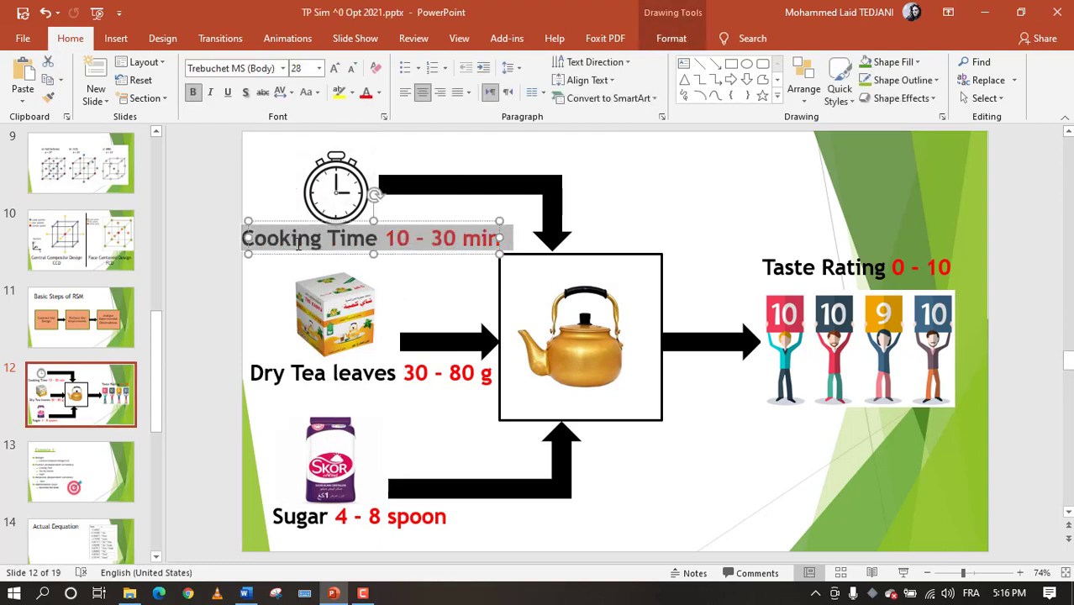
pyautogui.click(435, 373)
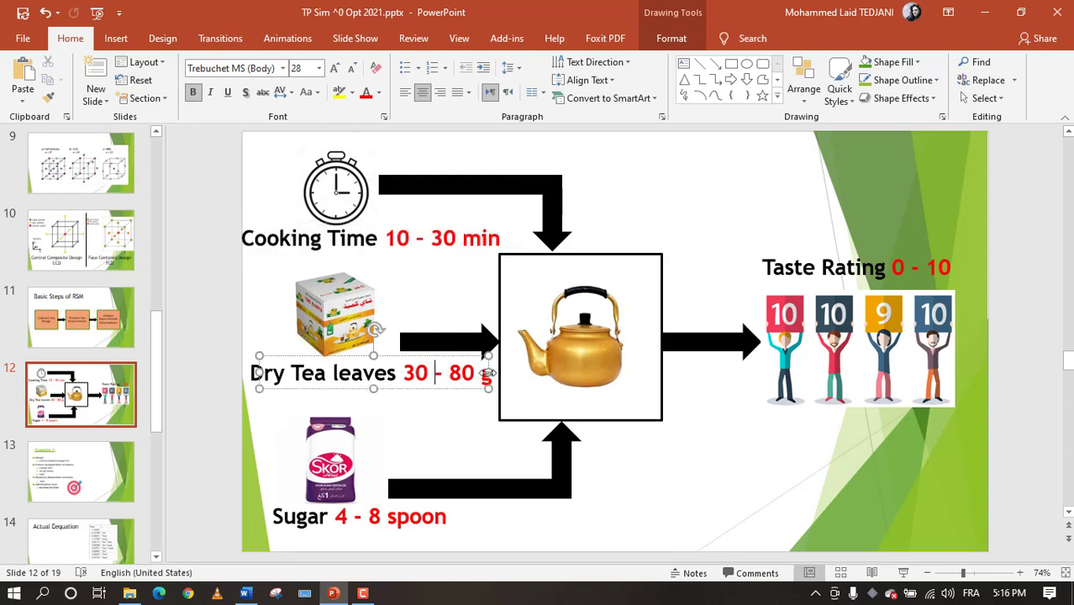
pyautogui.press('Right')
pyautogui.press('Right')
pyautogui.press('Right')
pyautogui.click(823, 333)
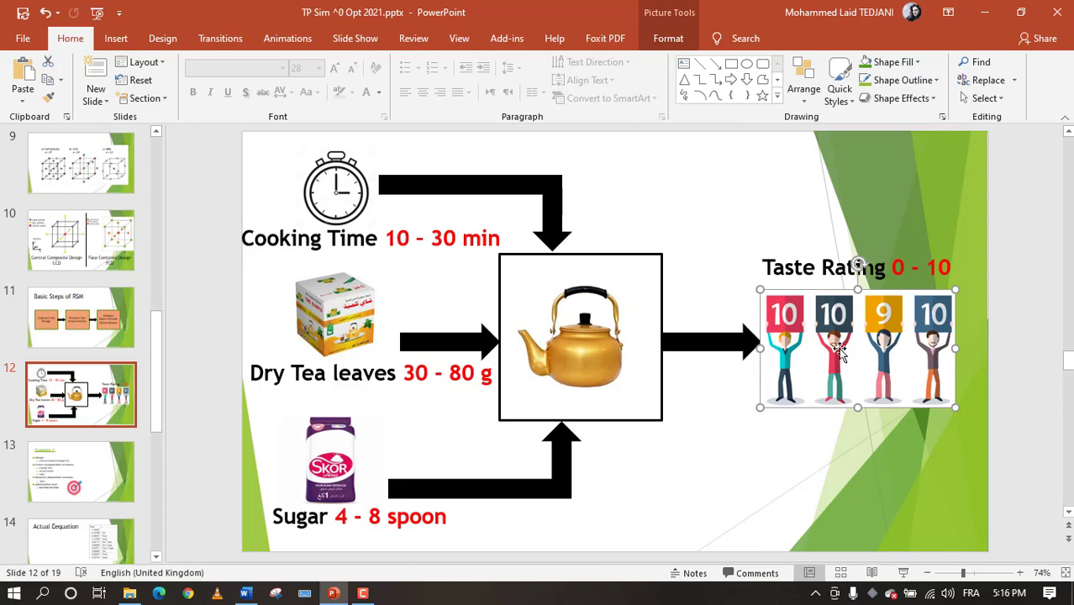
pyautogui.click(523, 370)
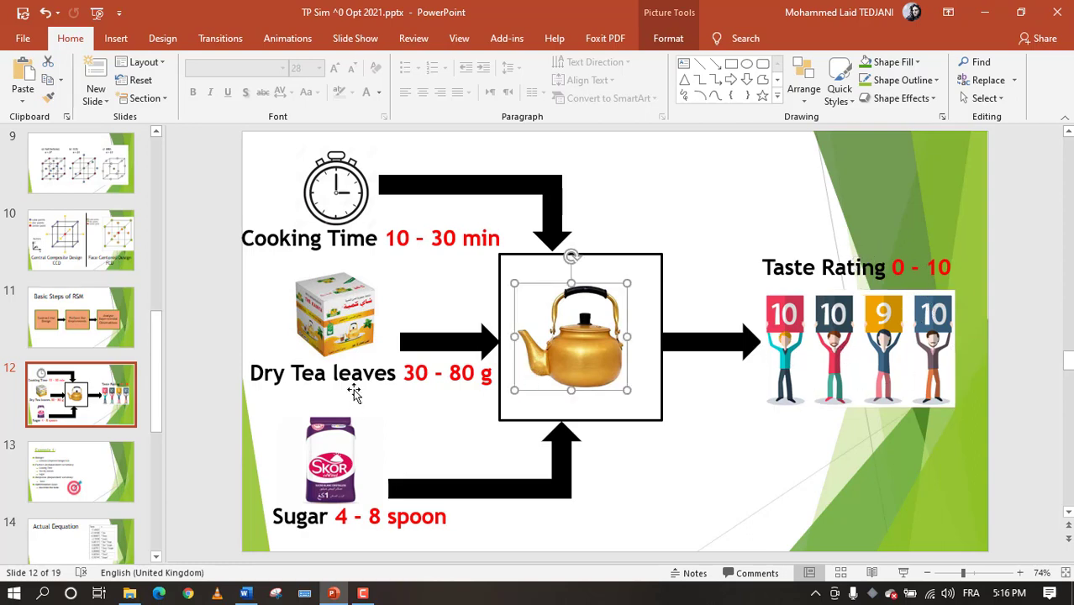
pyautogui.click(339, 202)
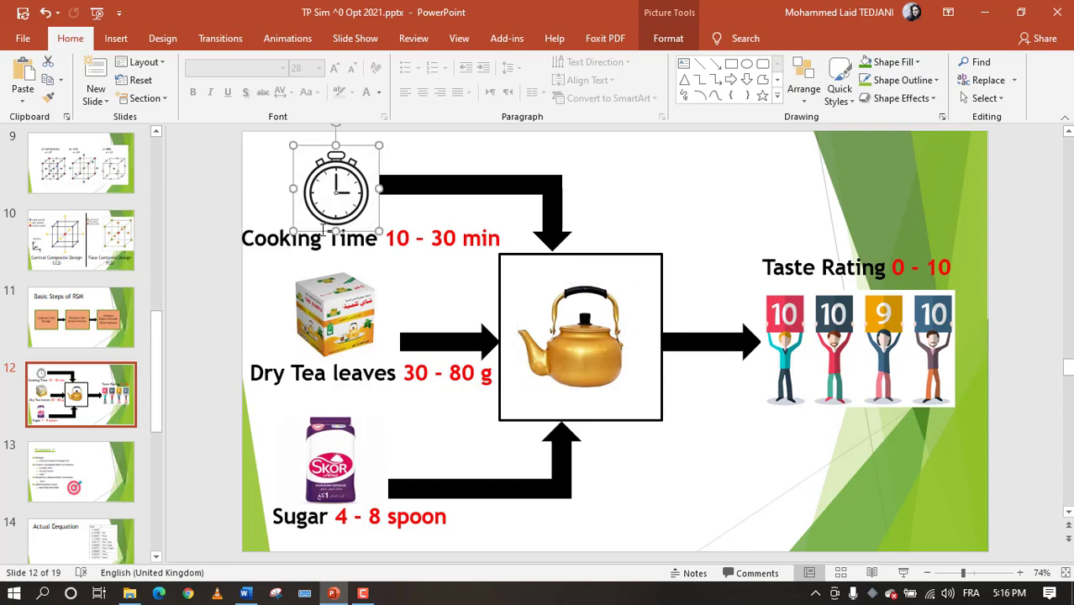
pyautogui.click(339, 326)
pyautogui.click(324, 467)
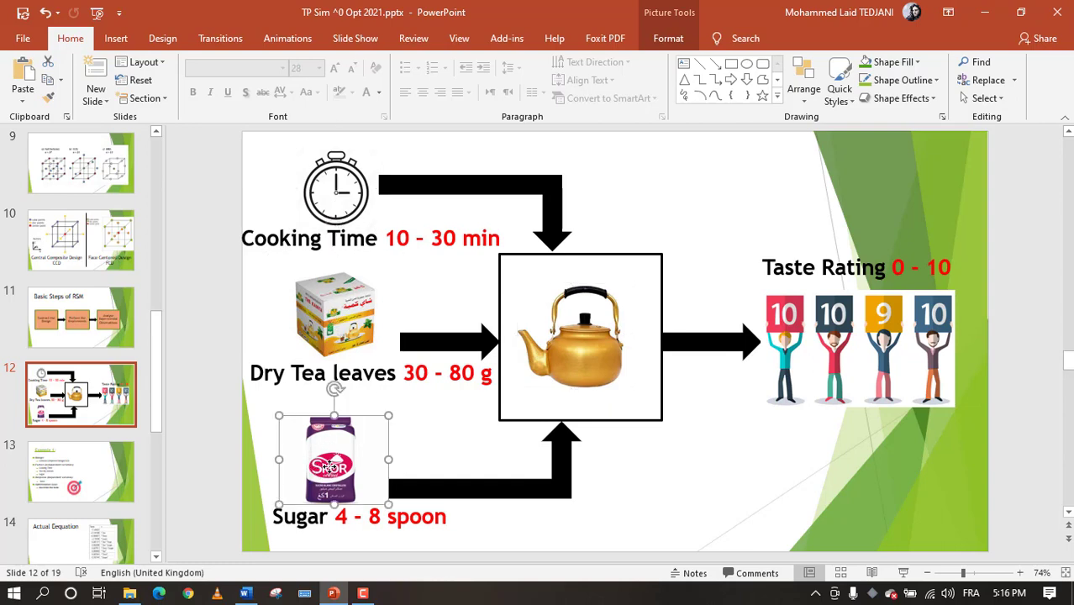
pyautogui.click(531, 514)
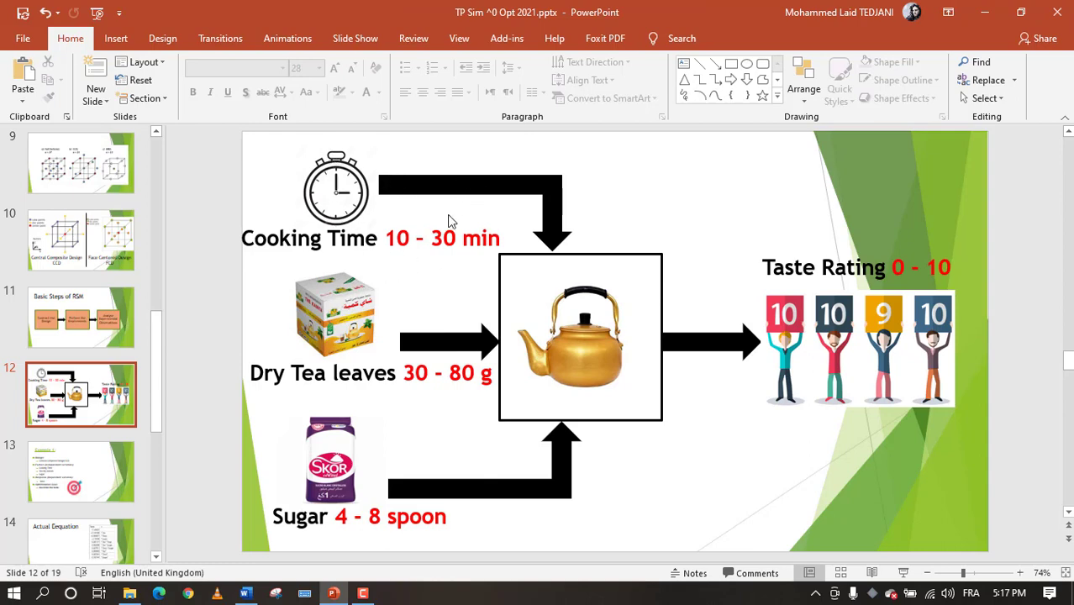
pyautogui.click(589, 326)
pyautogui.click(708, 451)
pyautogui.click(328, 210)
pyautogui.click(332, 368)
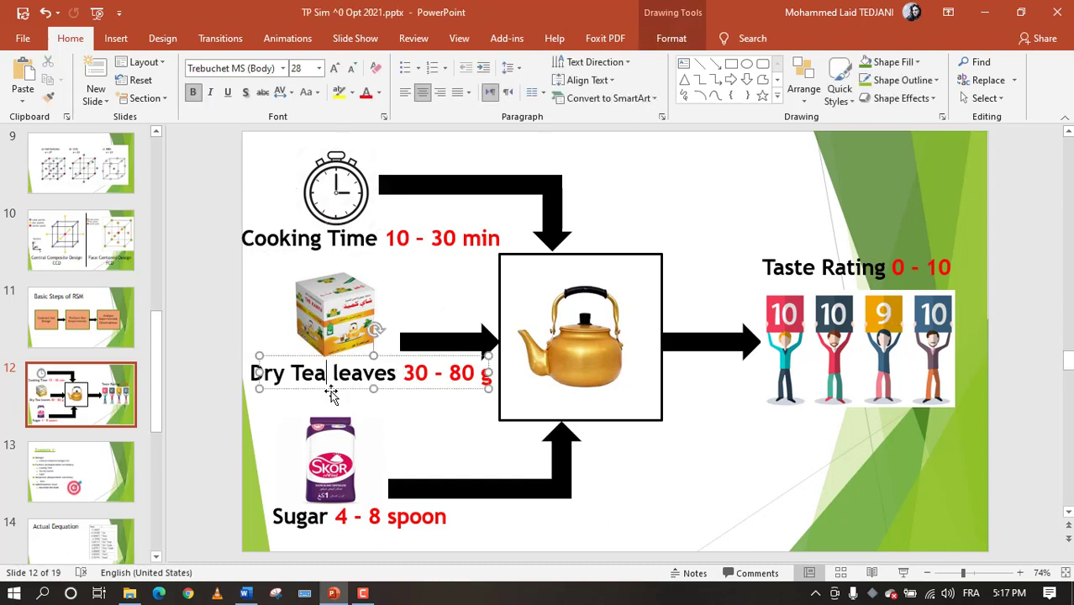
pyautogui.click(331, 429)
pyautogui.click(431, 236)
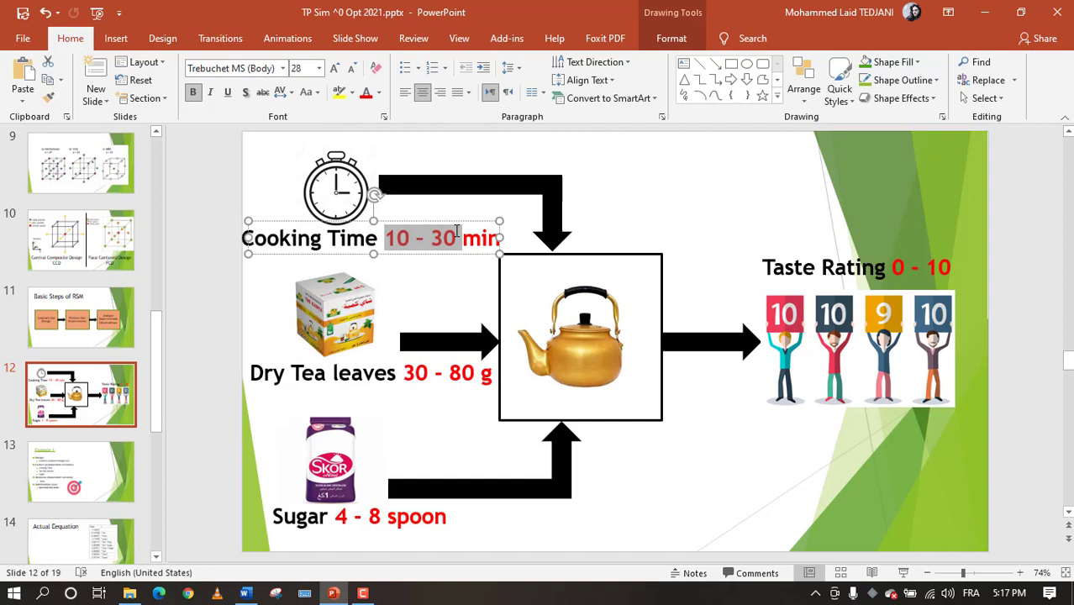
pyautogui.moveTo(389, 238); pyautogui.dragTo(503, 238)
pyautogui.click(425, 238)
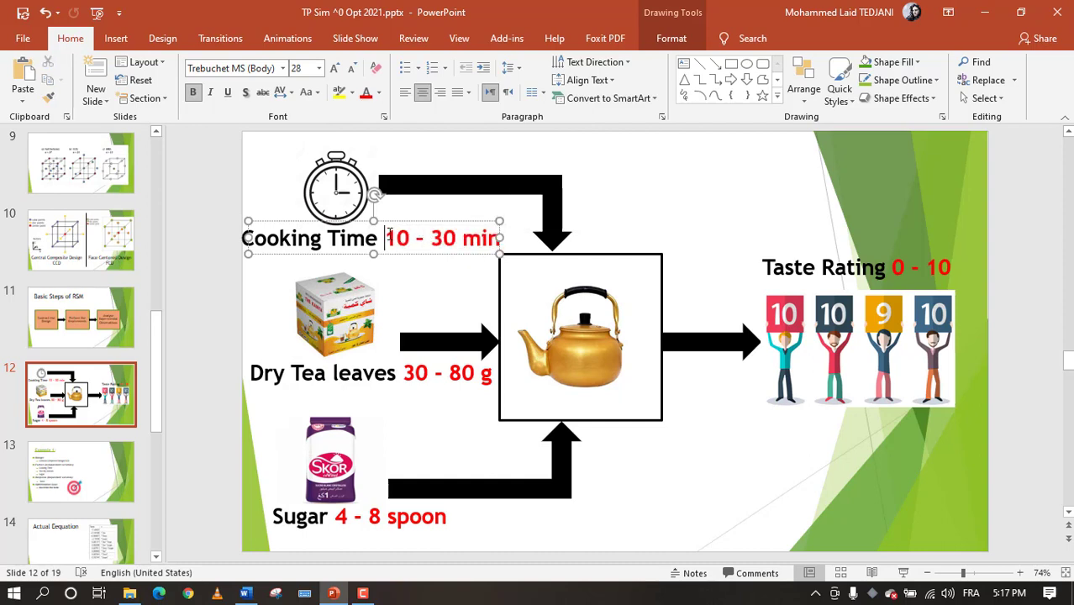
pyautogui.moveTo(385, 238); pyautogui.dragTo(505, 240)
pyautogui.click(423, 239)
pyautogui.click(320, 330)
pyautogui.click(351, 374)
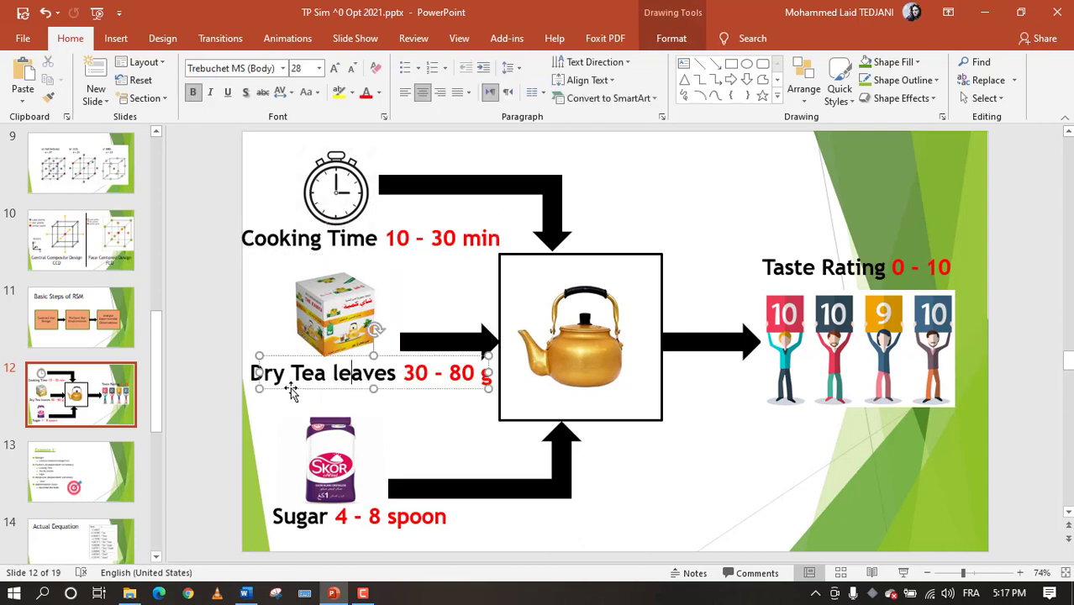
pyautogui.moveTo(403, 372); pyautogui.dragTo(491, 380)
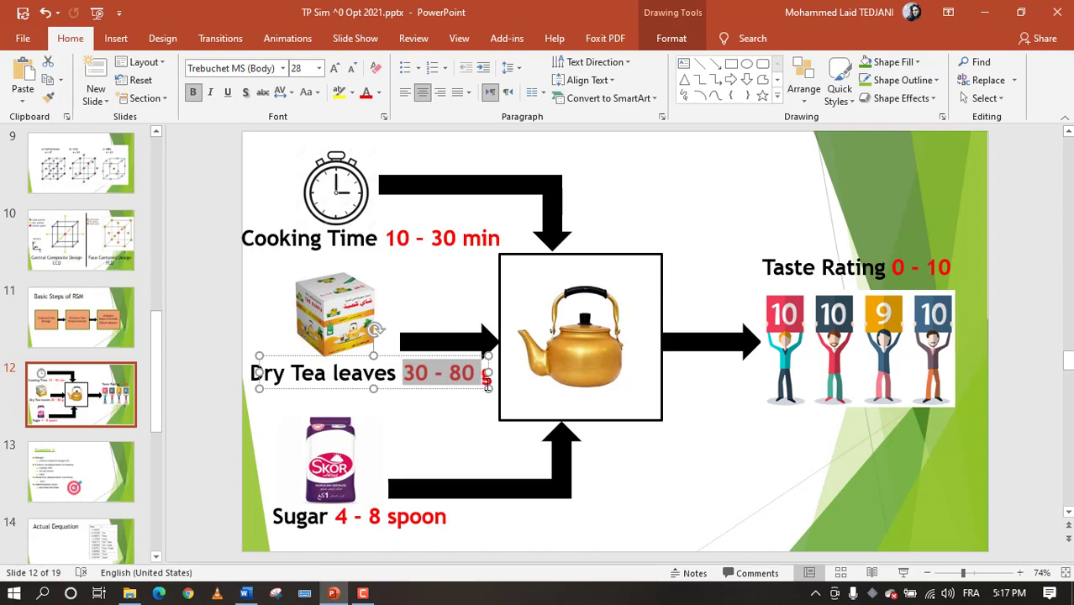
pyautogui.click(370, 517)
pyautogui.click(303, 443)
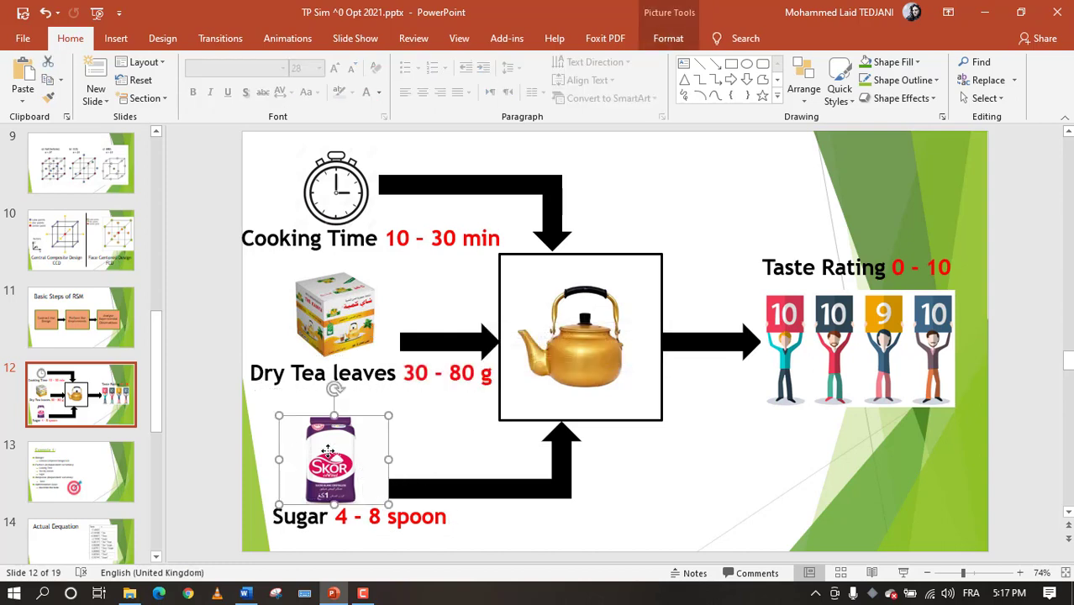
pyautogui.click(333, 519)
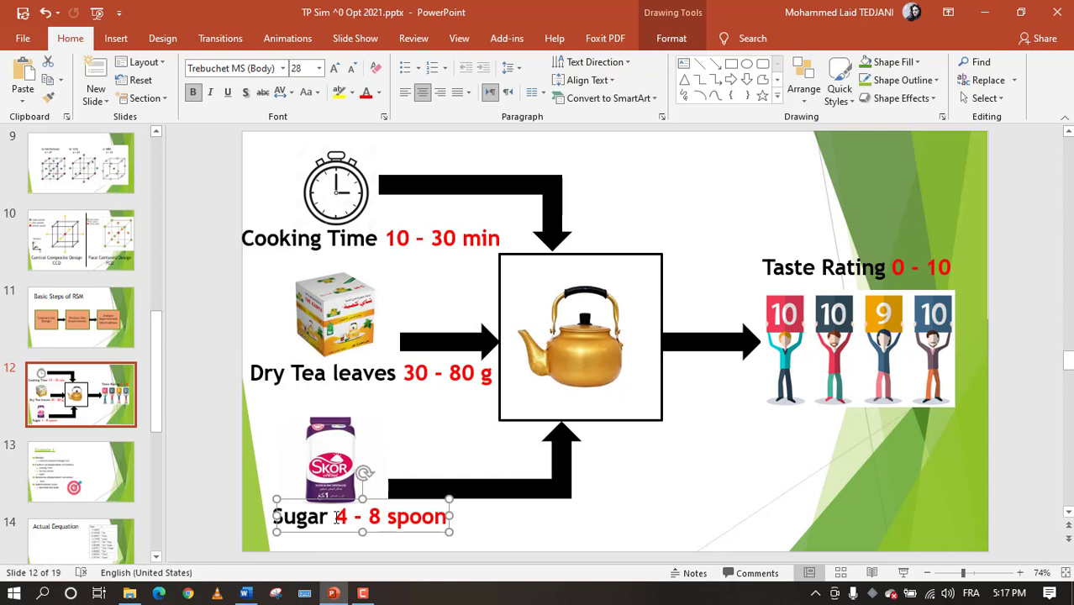
pyautogui.click(333, 460)
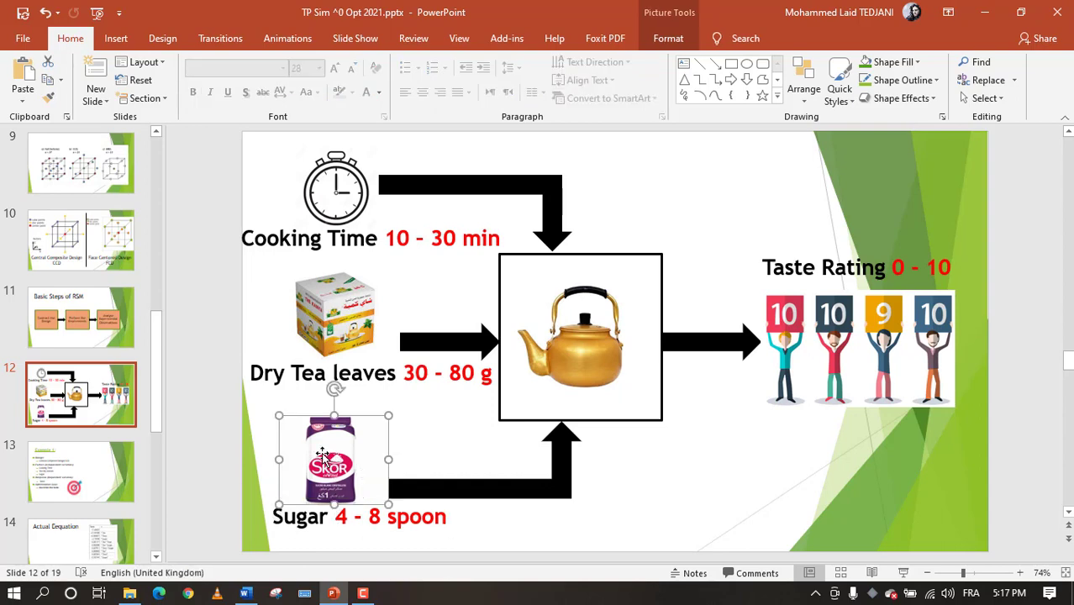
pyautogui.click(317, 515)
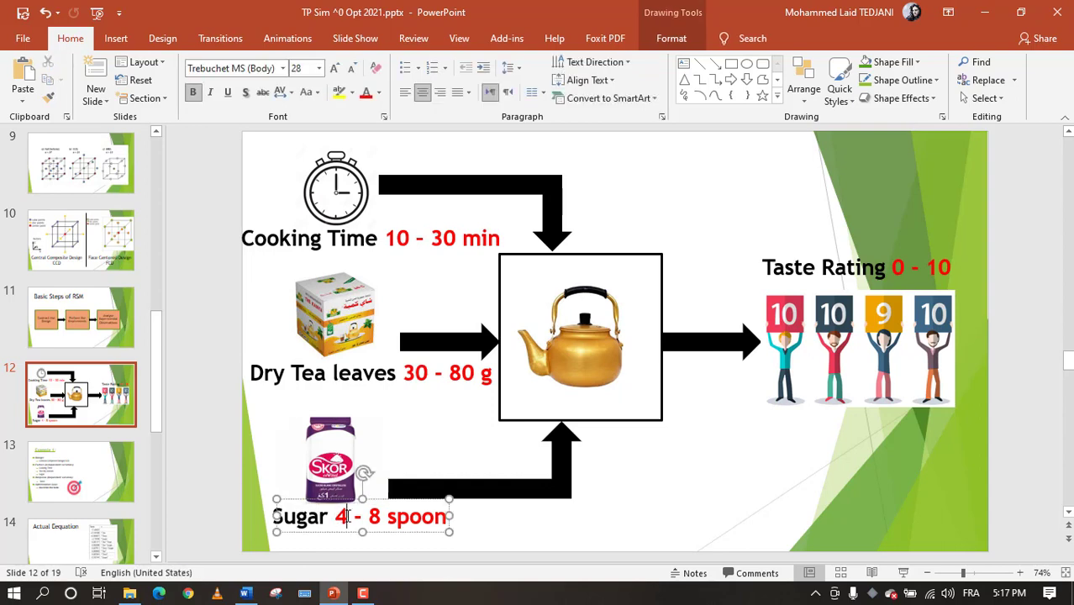
pyautogui.moveTo(334, 516); pyautogui.dragTo(383, 515)
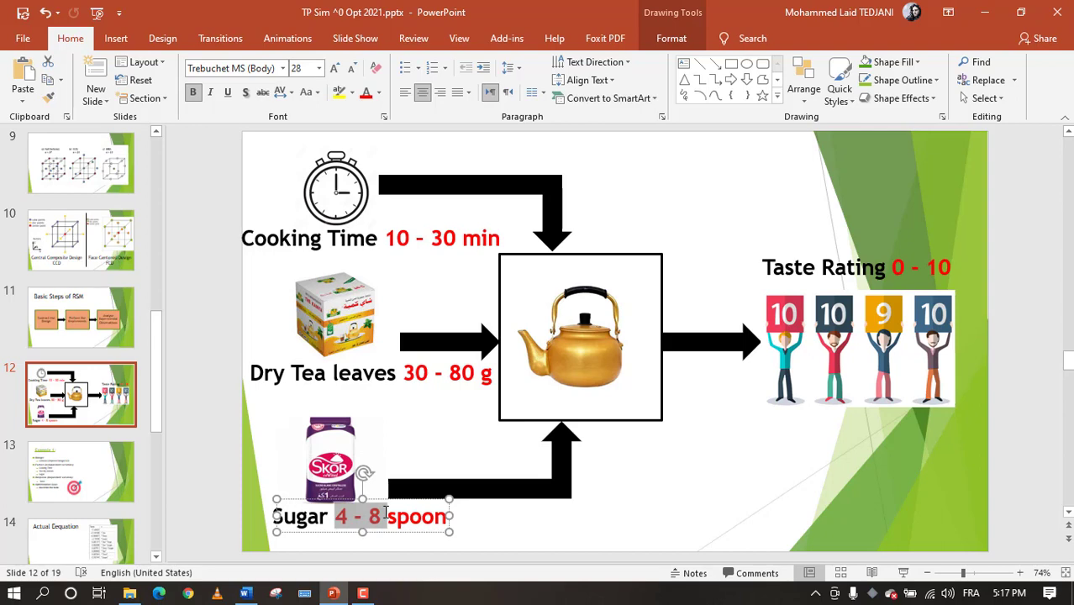
pyautogui.click(504, 467)
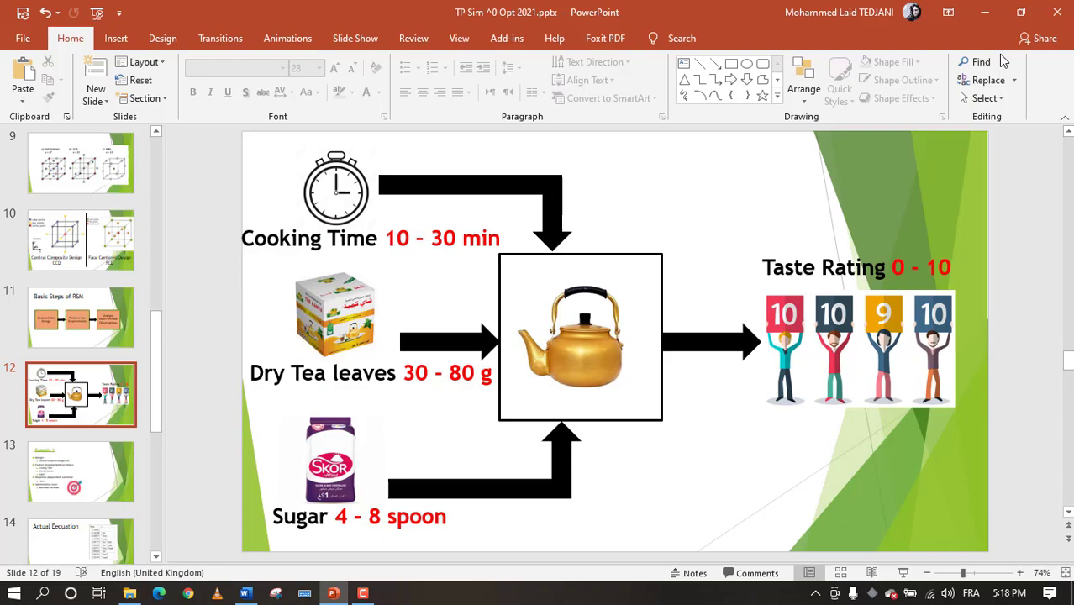
# Launch Design-Expert 12 and start a new Central Composite response-surface design
pyautogui.click(984, 11)
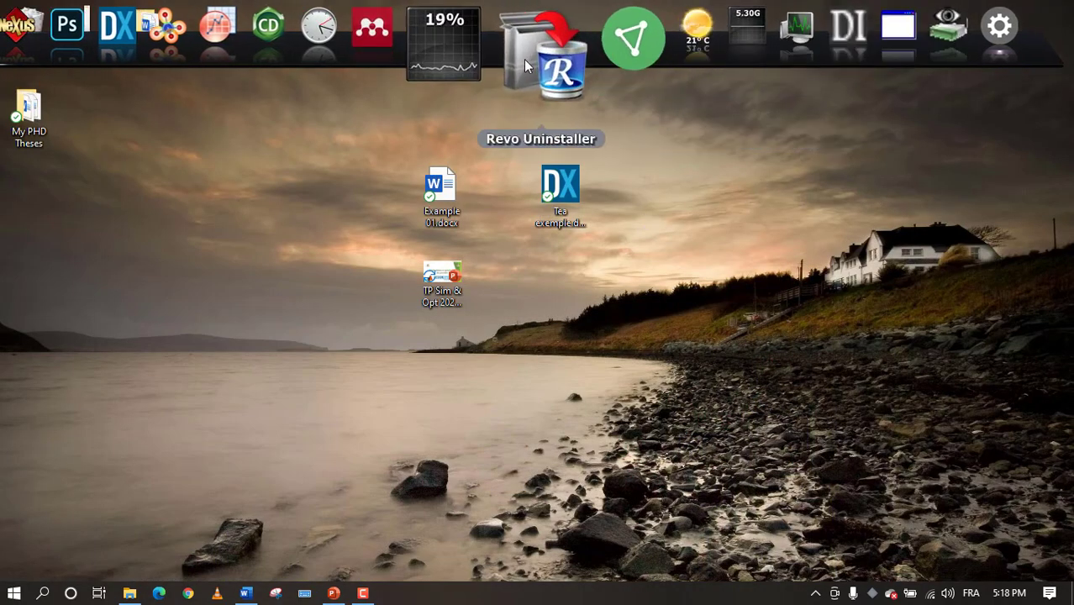
pyautogui.click(187, 38)
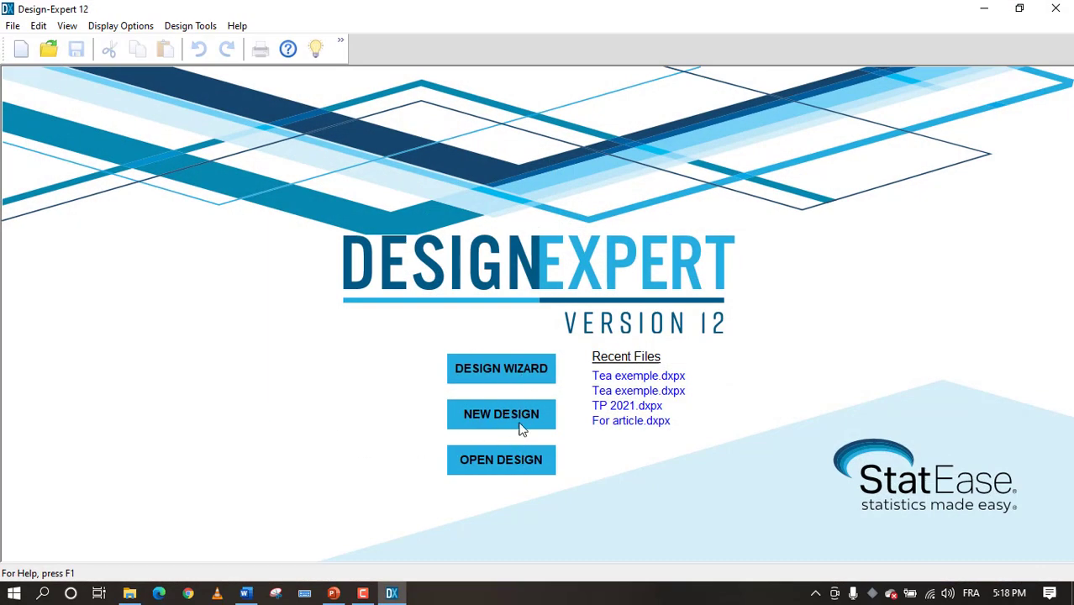
pyautogui.click(521, 425)
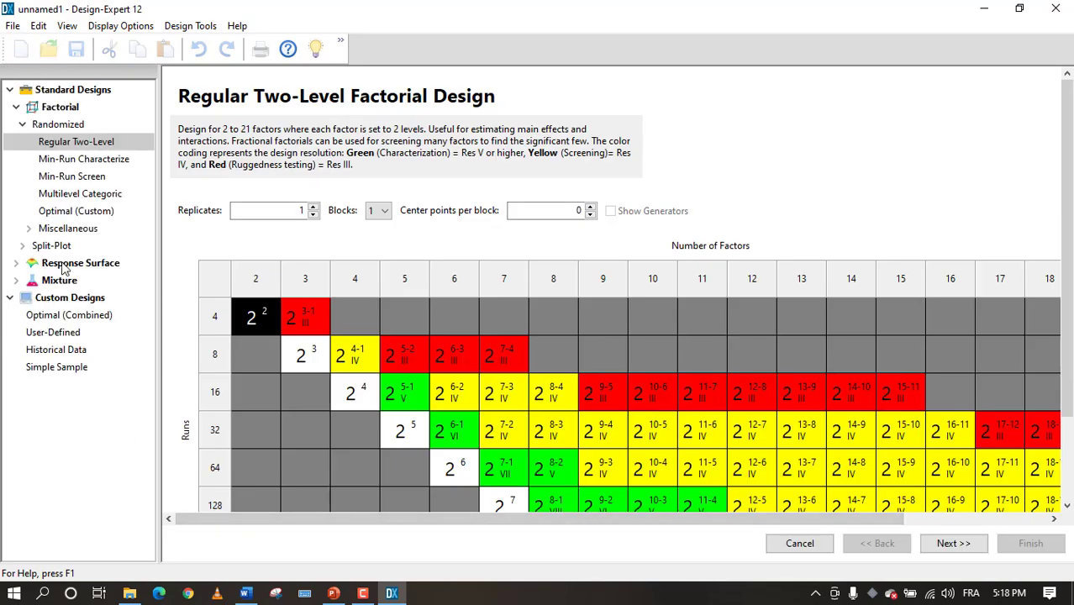
pyautogui.click(24, 266)
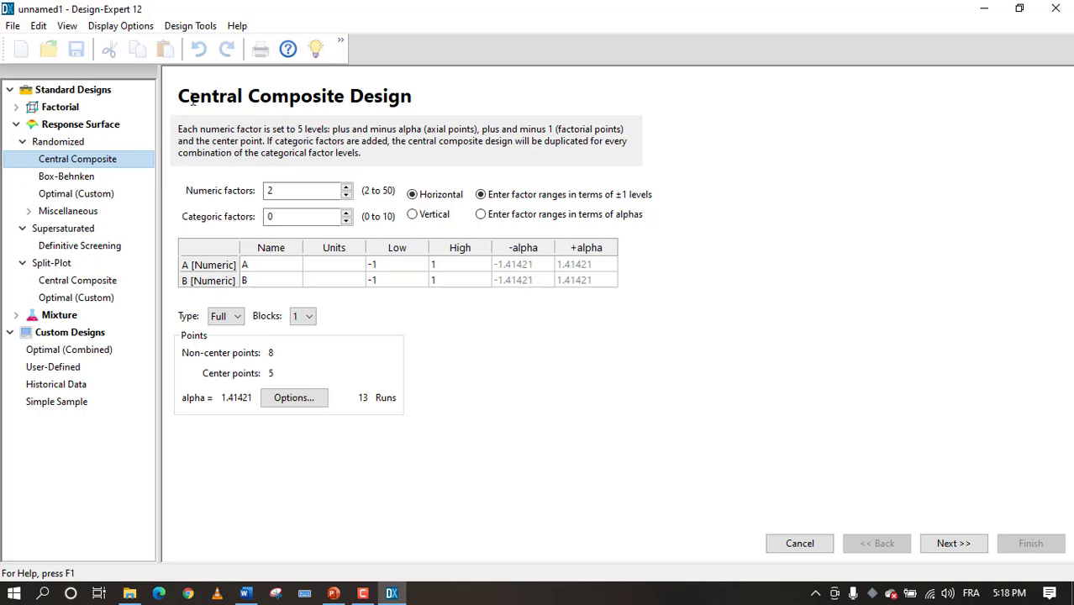
# Review the three factors (Cooking Time, Tea Dry leaves, Sugar) on slide 13, then return to Design-Expert
pyautogui.moveTo(192, 99); pyautogui.dragTo(445, 91)
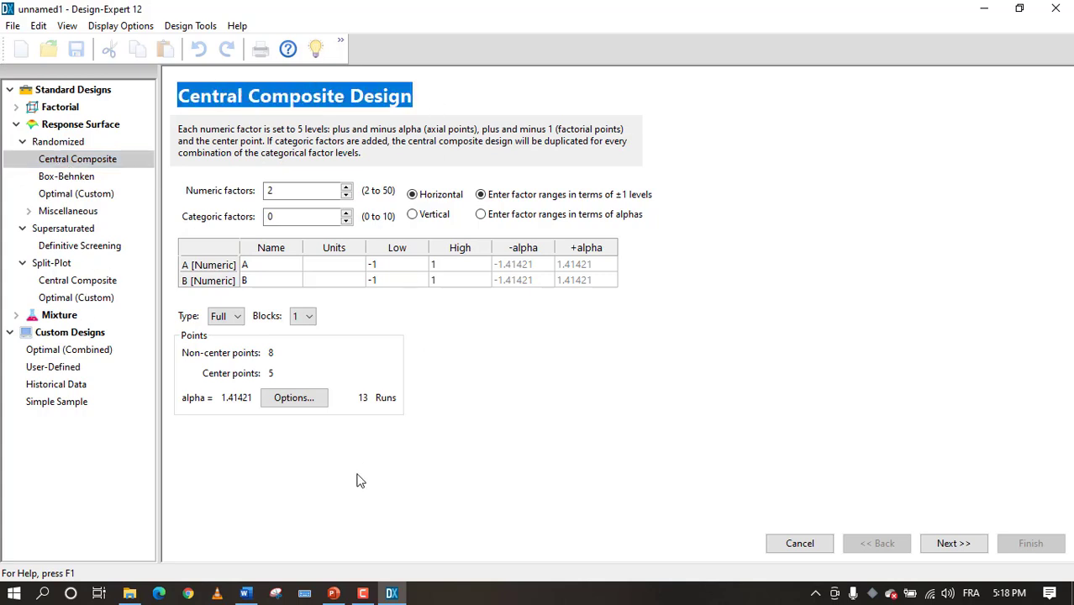
pyautogui.click(334, 594)
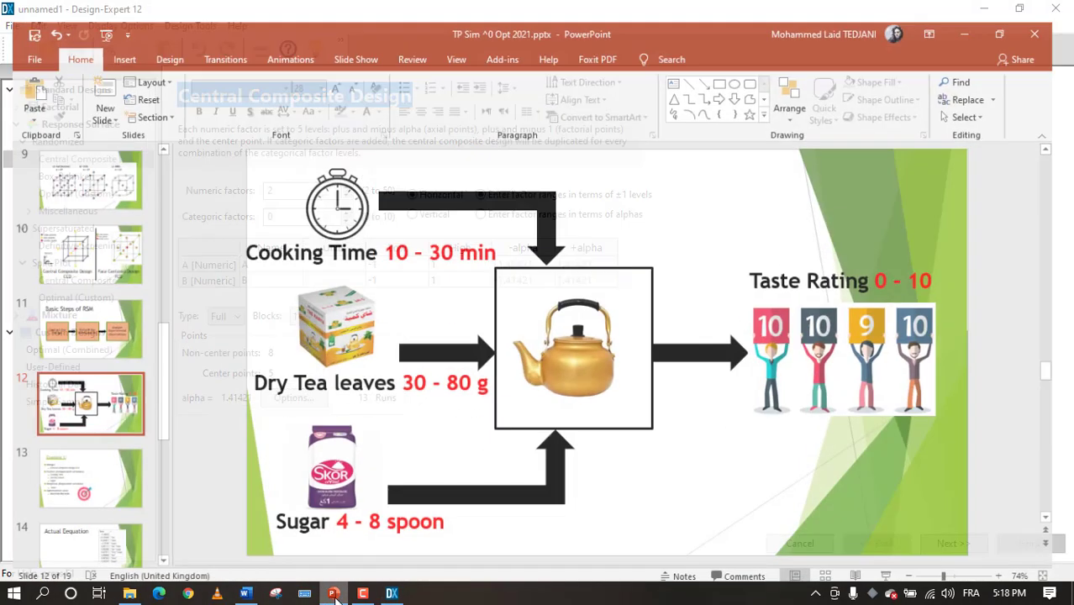
pyautogui.click(115, 473)
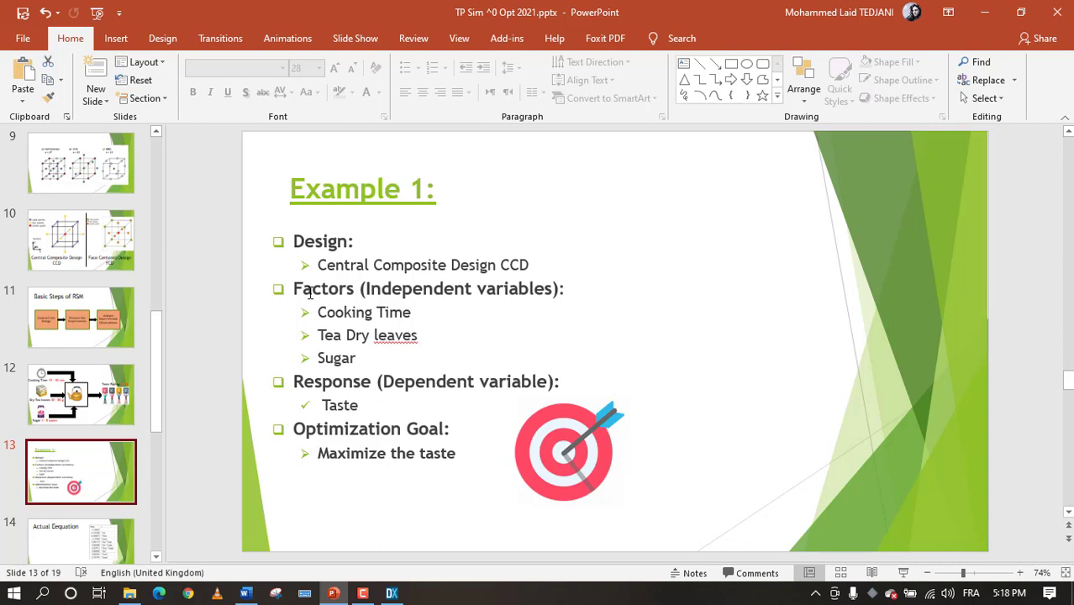
pyautogui.moveTo(294, 289)
pyautogui.mouseDown()
pyautogui.moveTo(399, 322)
pyautogui.moveTo(412, 315)
pyautogui.mouseUp()
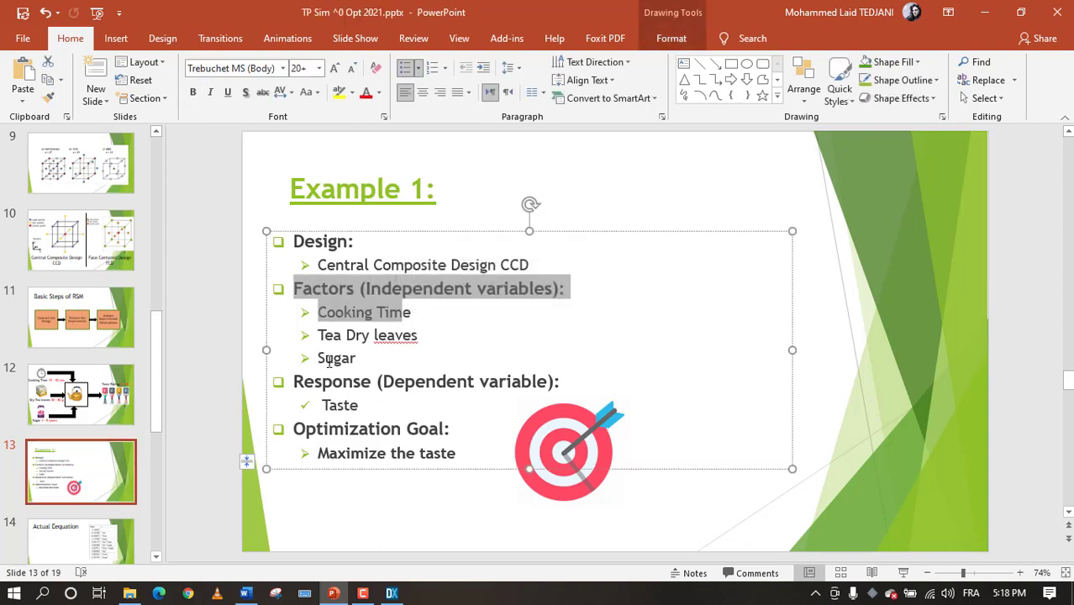
pyautogui.click(328, 359)
pyautogui.moveTo(318, 312); pyautogui.dragTo(414, 312)
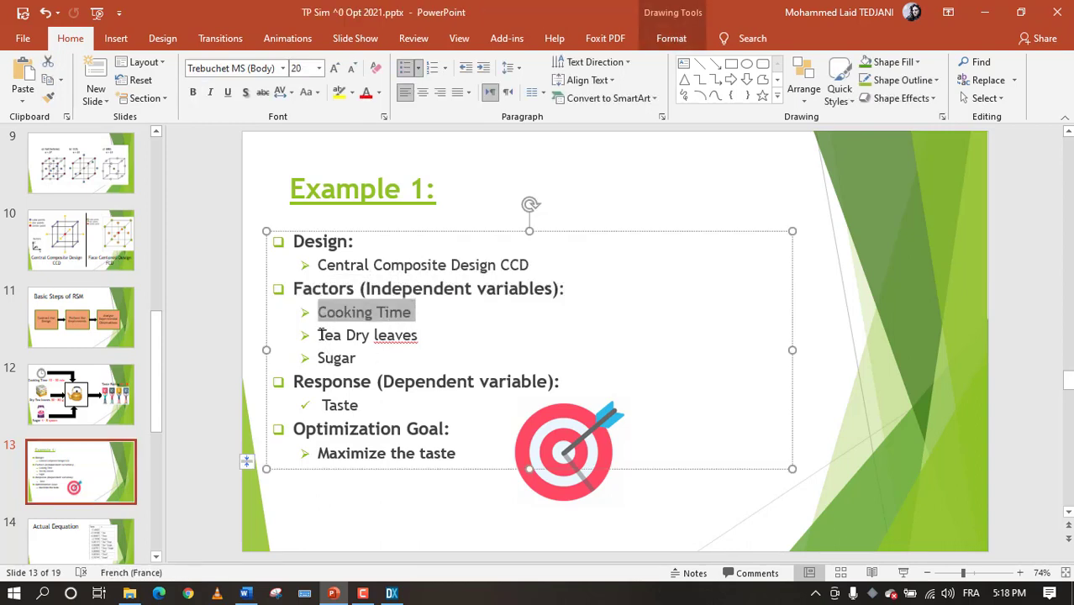
pyautogui.moveTo(318, 335); pyautogui.dragTo(418, 336)
pyautogui.moveTo(318, 359); pyautogui.dragTo(354, 360)
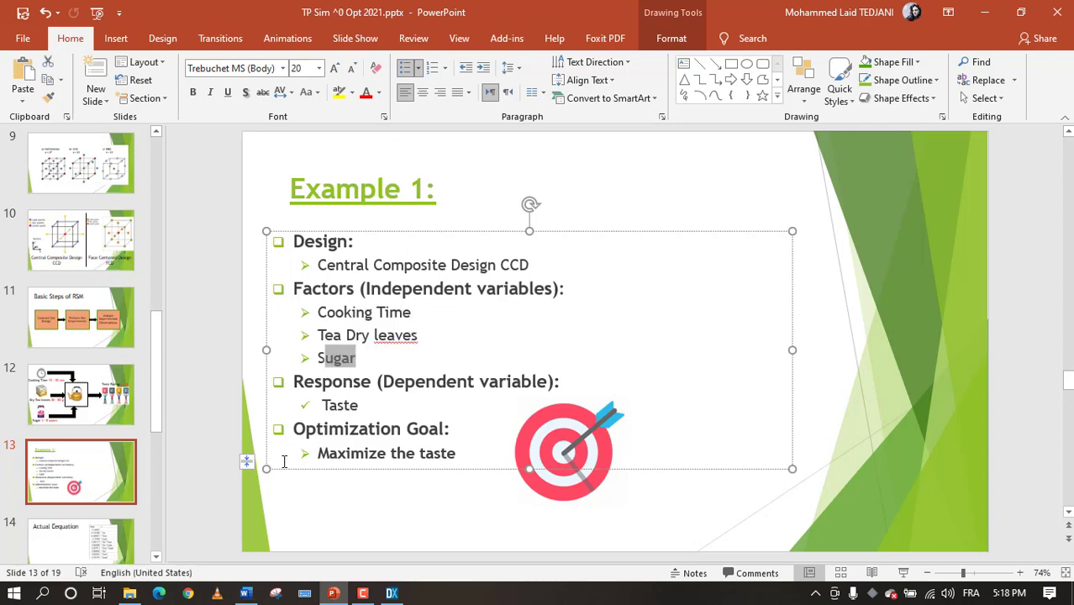
pyautogui.click(401, 593)
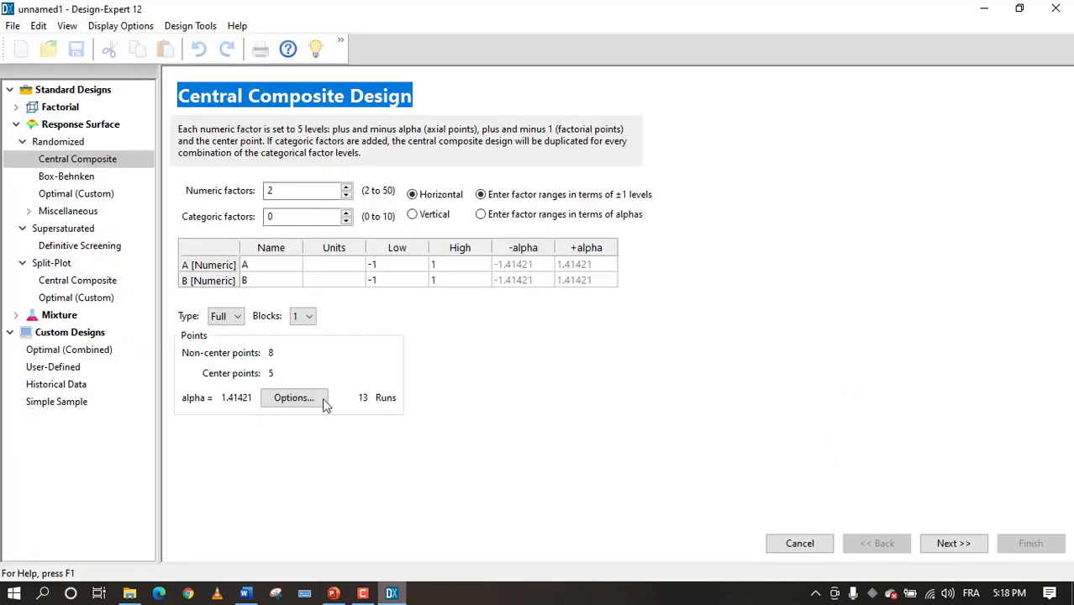
# Set 3 numeric factors named Tea, Time and Sugar
pyautogui.click(347, 188)
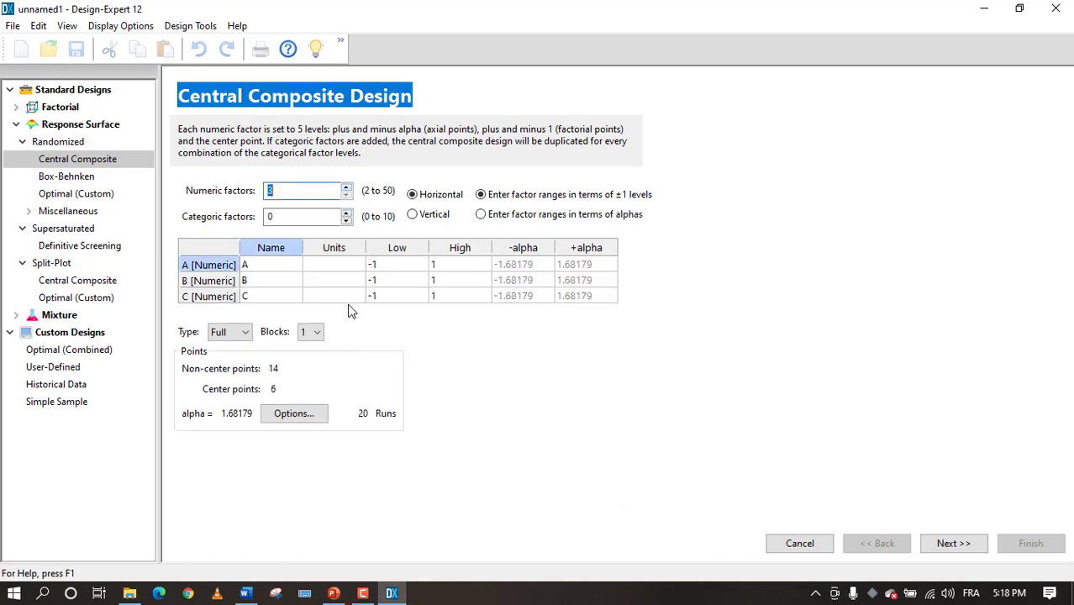
pyautogui.click(287, 263)
pyautogui.write('Tea')
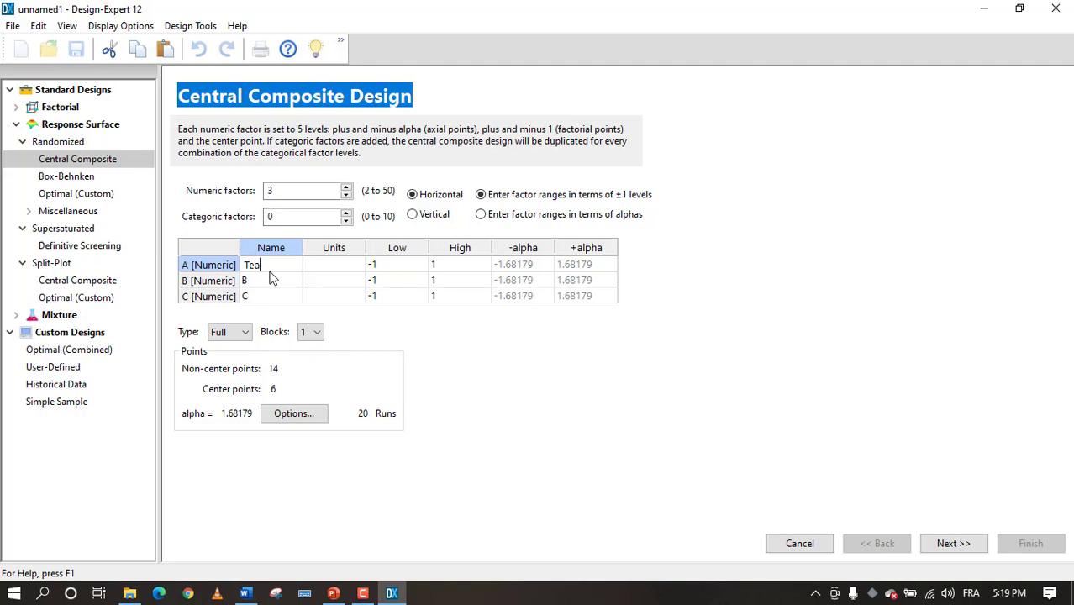
pyautogui.click(283, 280)
pyautogui.write('Time')
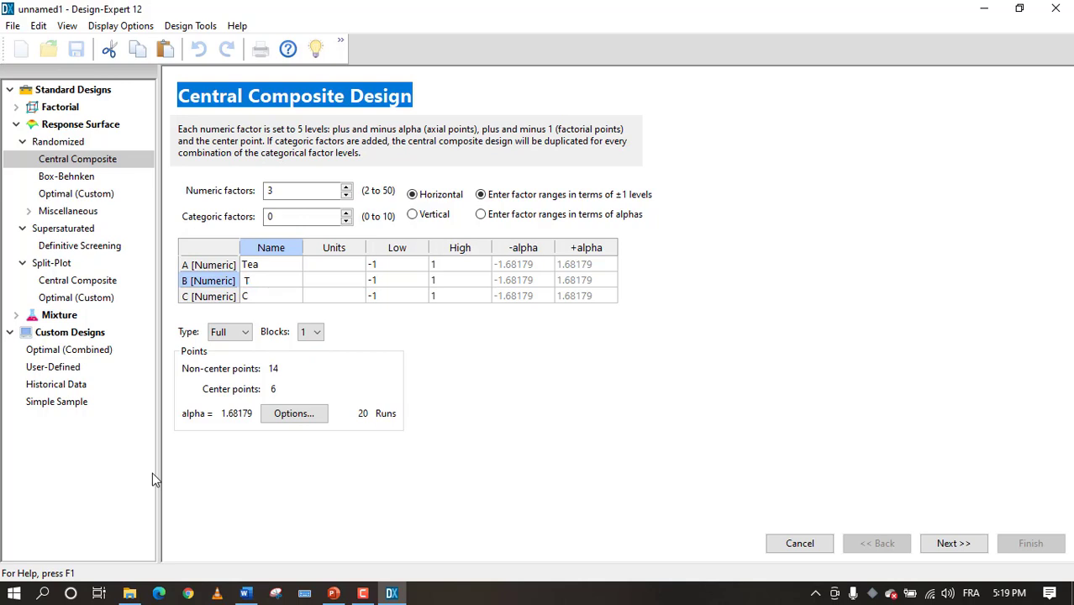
pyautogui.click(275, 297)
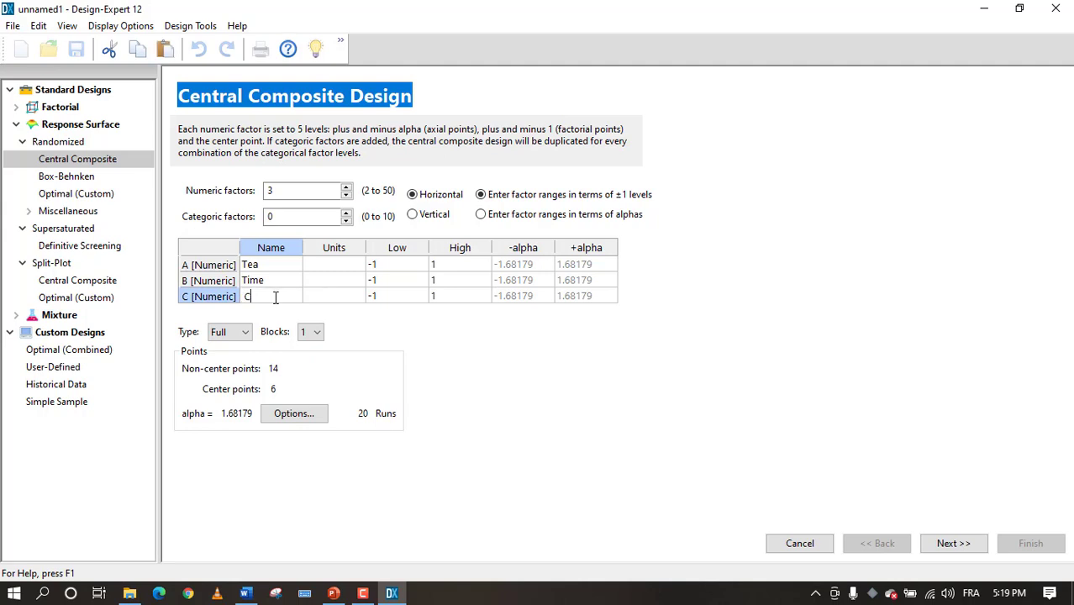
pyautogui.write('Sug')
pyautogui.write('ar')
# Give the factors units g, min and spoon
pyautogui.click(328, 267)
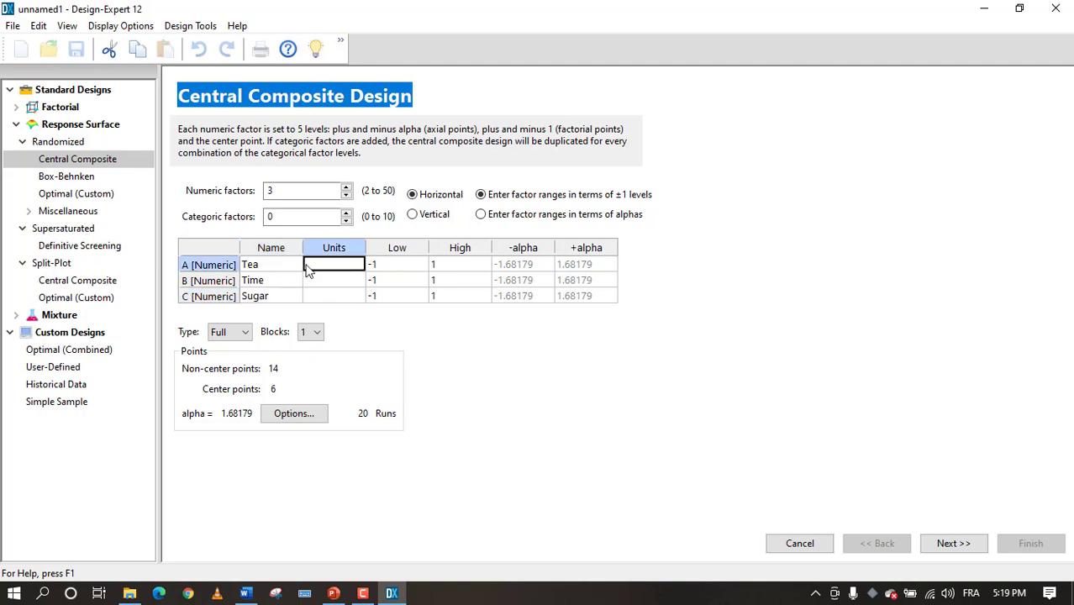
pyautogui.click(315, 267)
pyautogui.write('g')
pyautogui.click(320, 286)
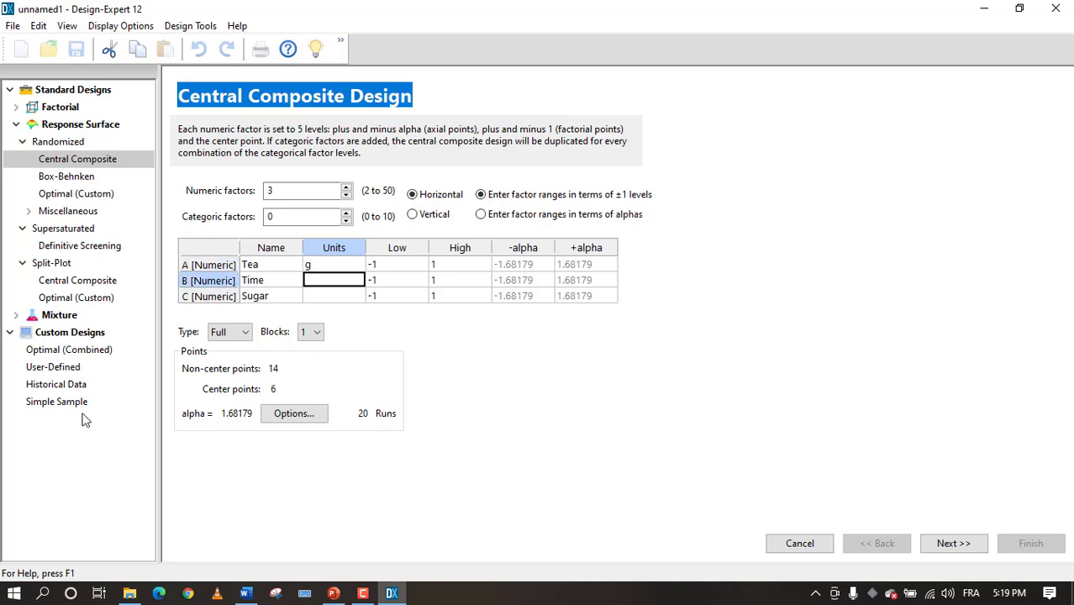
pyautogui.write('min')
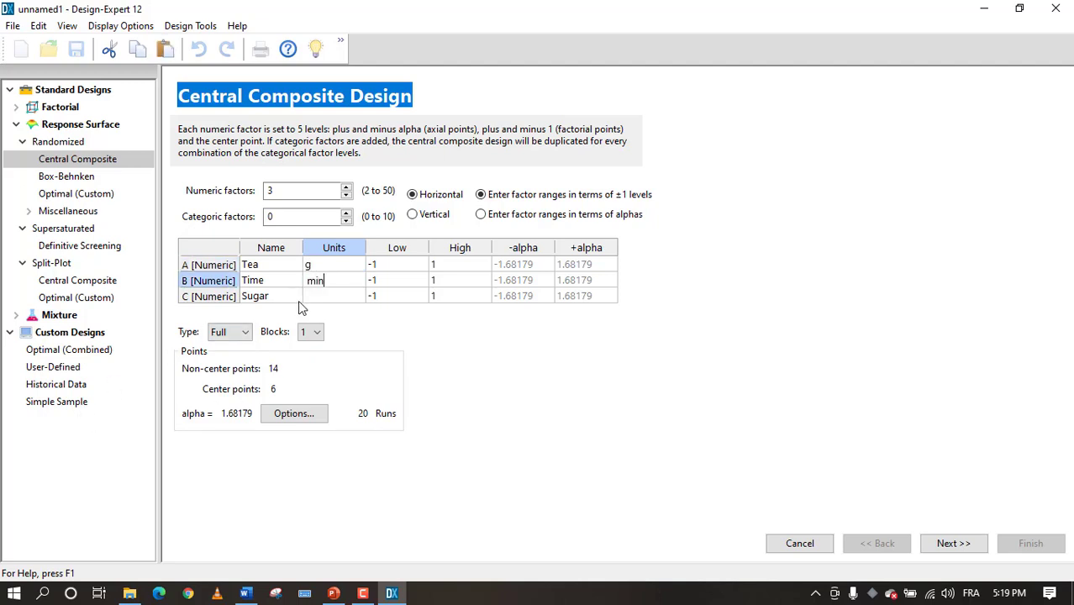
pyautogui.click(298, 300)
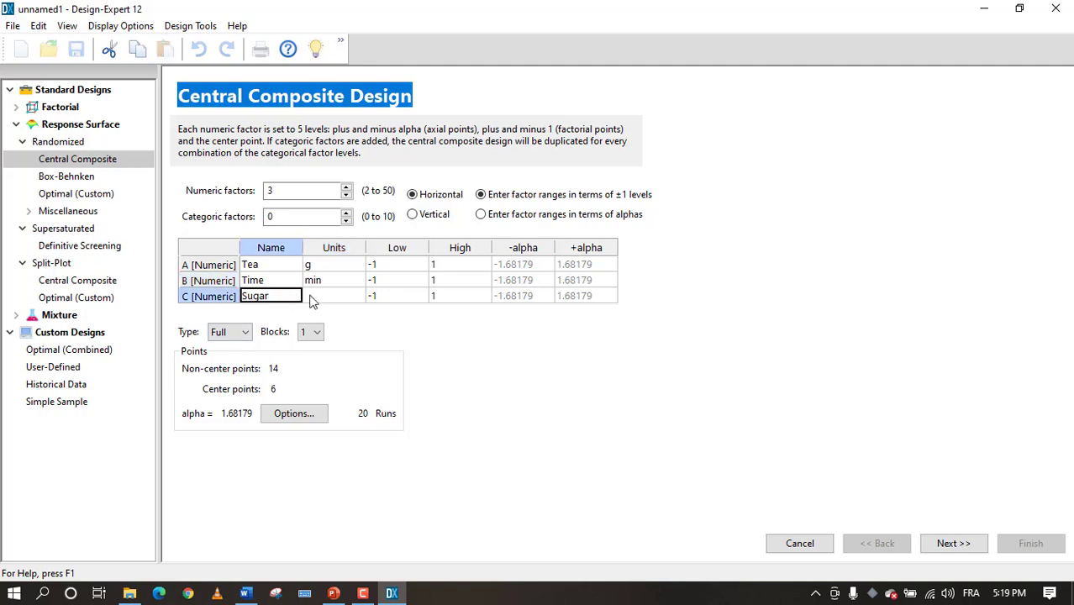
pyautogui.write('spoon')
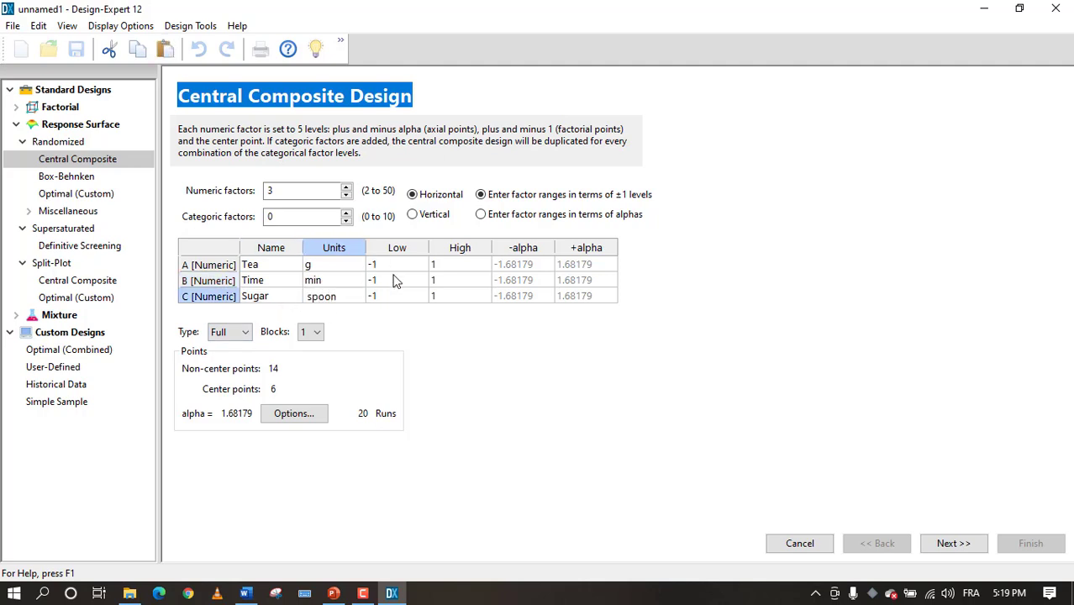
pyautogui.click(395, 280)
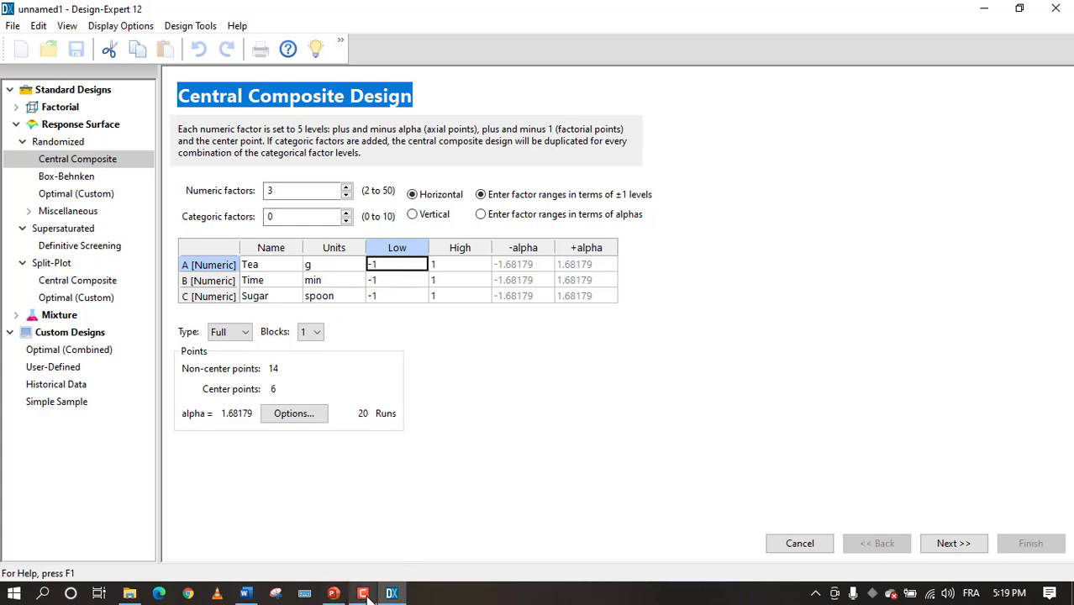
# Check the 30–80 g dry tea range on slide 12, then return to Design-Expert
pyautogui.click(333, 594)
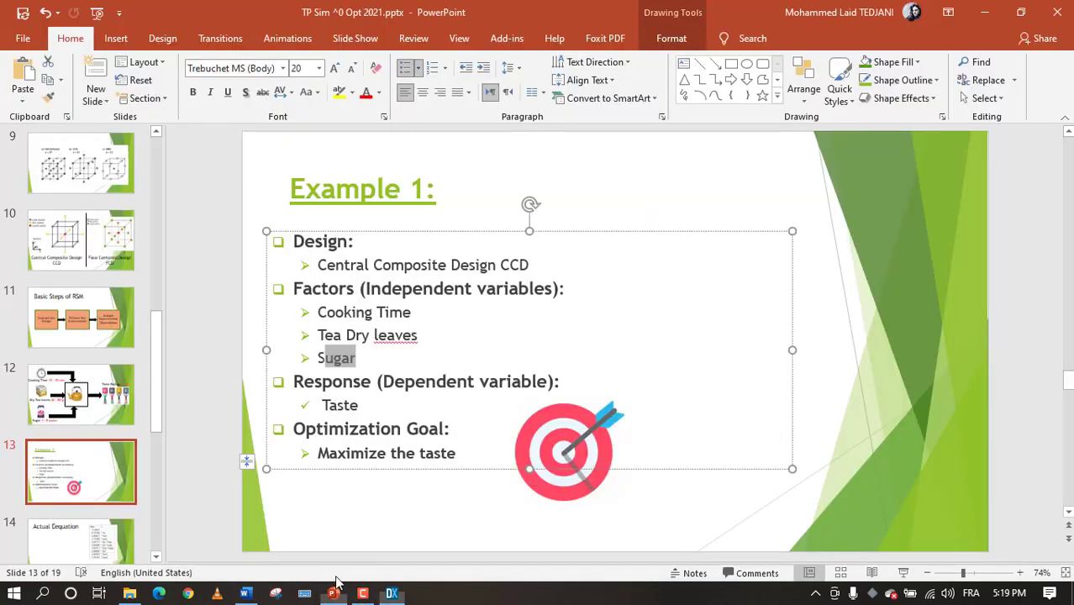
pyautogui.click(133, 416)
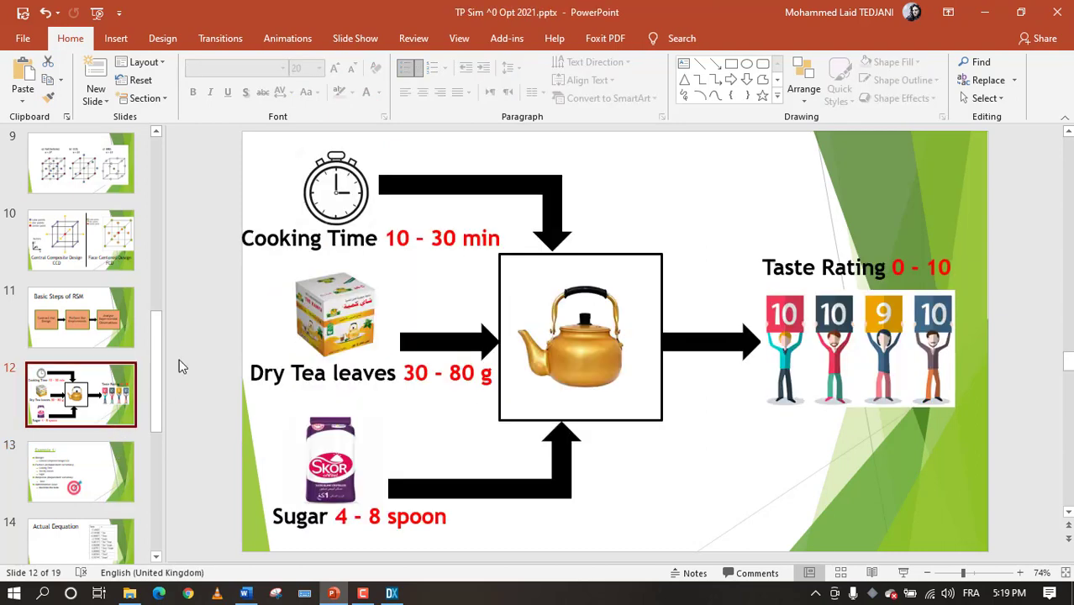
pyautogui.moveTo(403, 374); pyautogui.dragTo(431, 376)
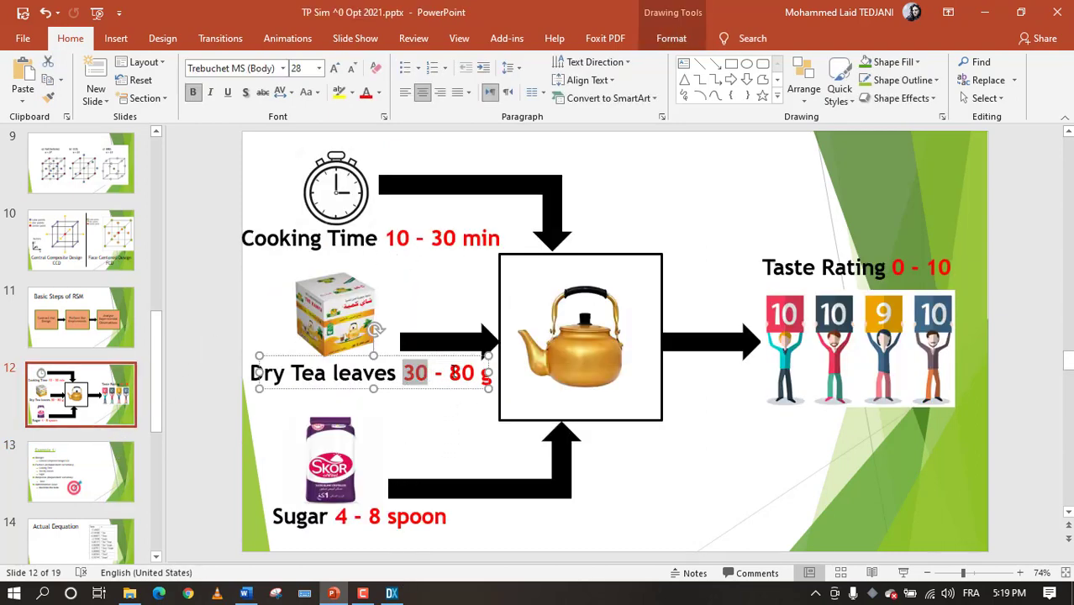
pyautogui.hotkey('alt', 'Tab')
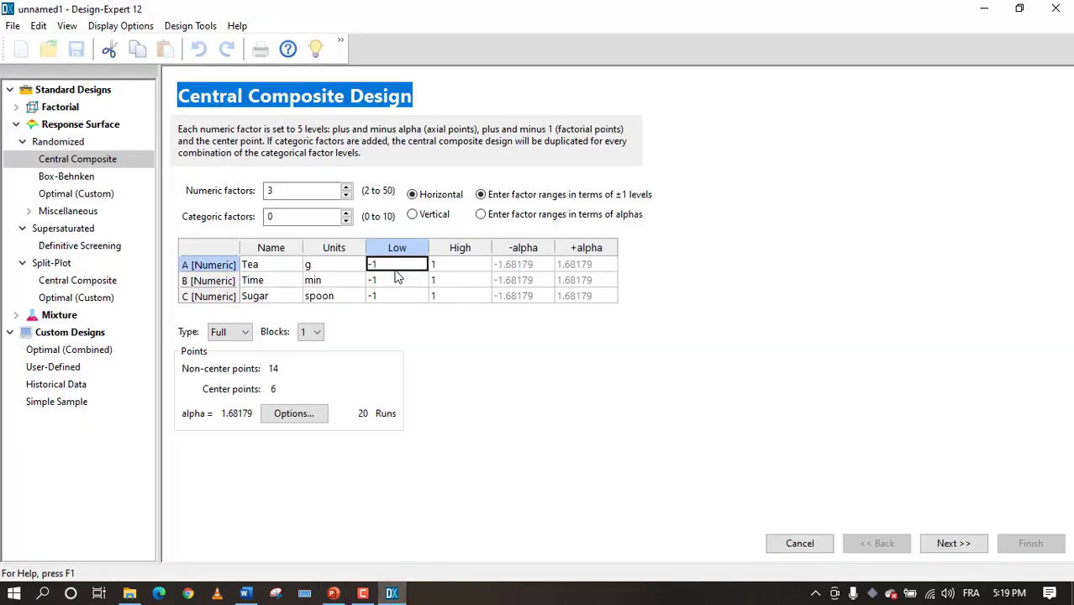
# Set factor ranges Tea 30–80 g, Time 10–30 min and Sugar 4–8 spoon
pyautogui.write('30')
pyautogui.click(465, 270)
pyautogui.write('80')
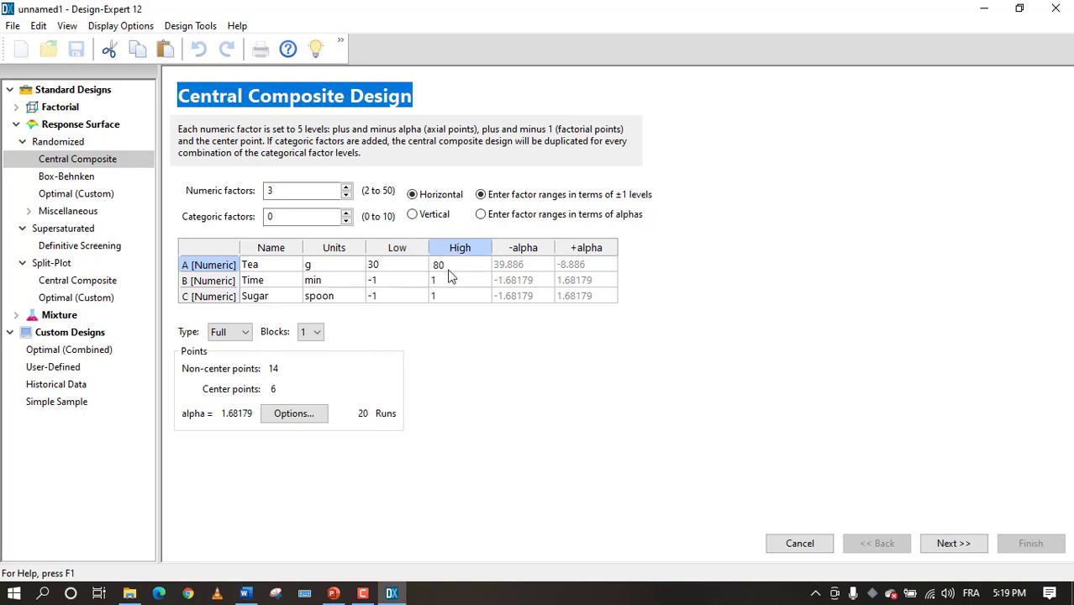
pyautogui.click(395, 286)
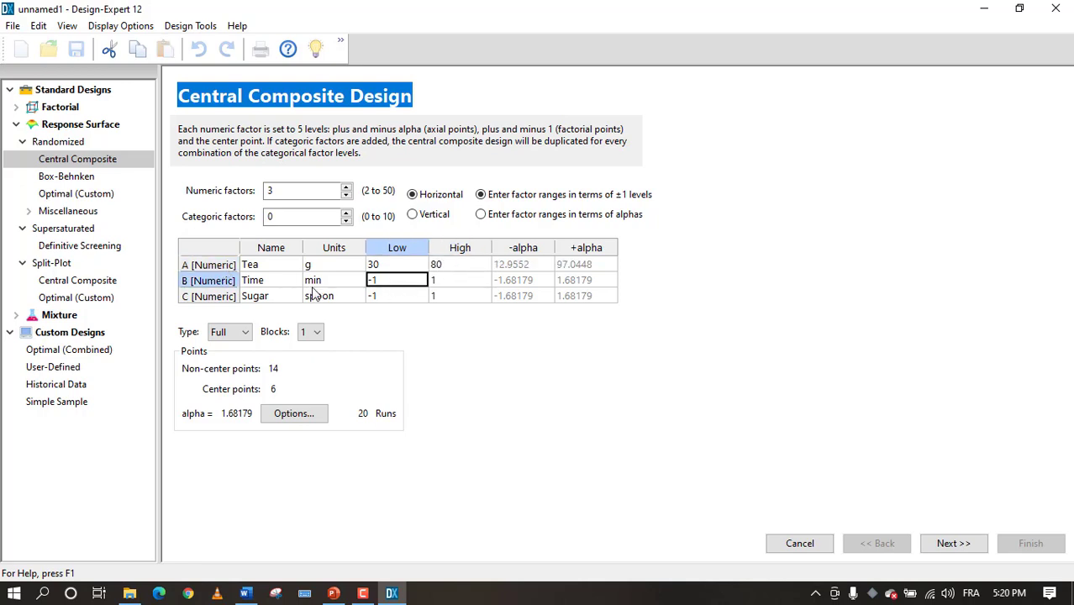
pyautogui.write('10')
pyautogui.click(472, 280)
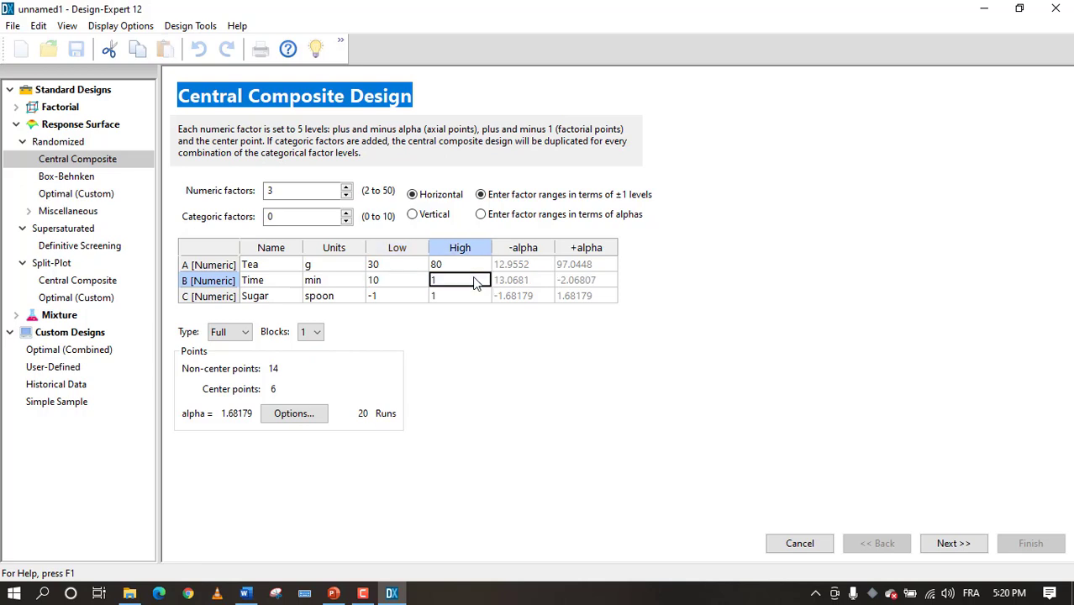
pyautogui.write('30')
pyautogui.click(385, 298)
pyautogui.write('4')
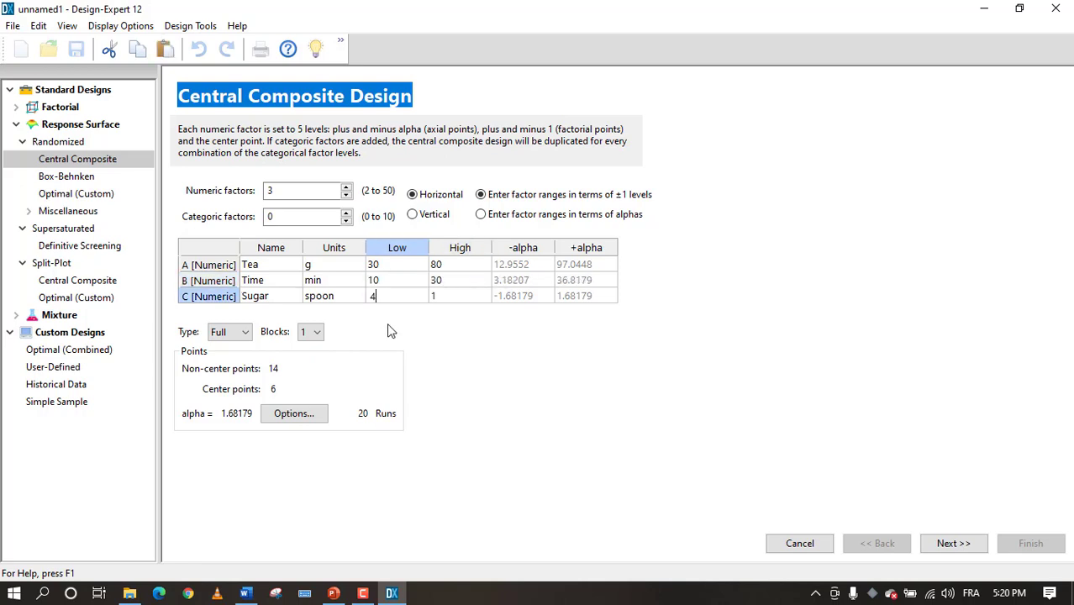
pyautogui.click(449, 296)
pyautogui.write('8')
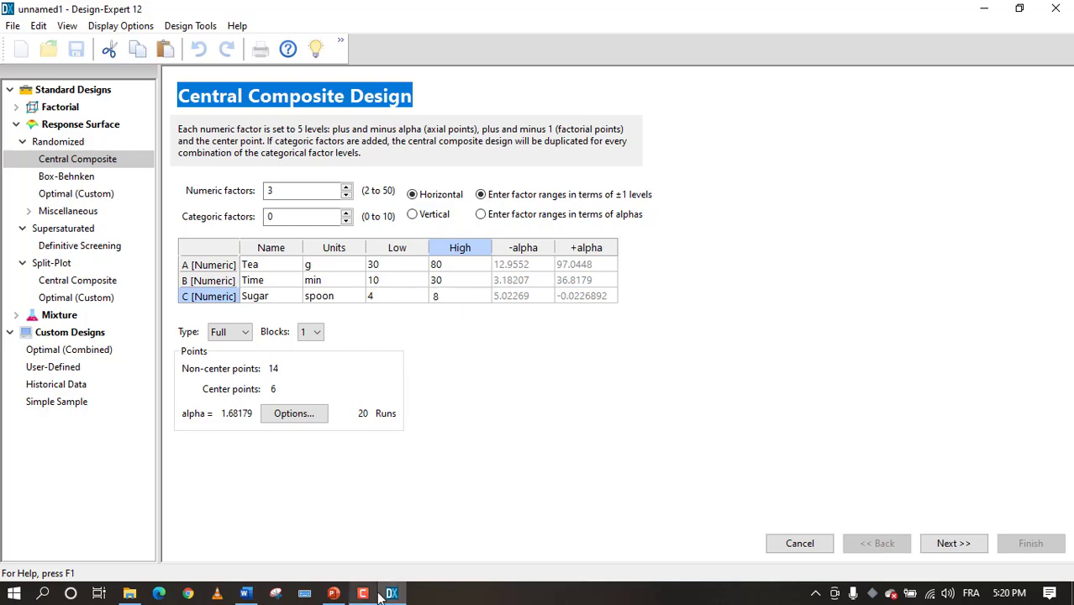
# Recheck the Example 1 slide, then open the central composite Options dialog
pyautogui.click(364, 595)
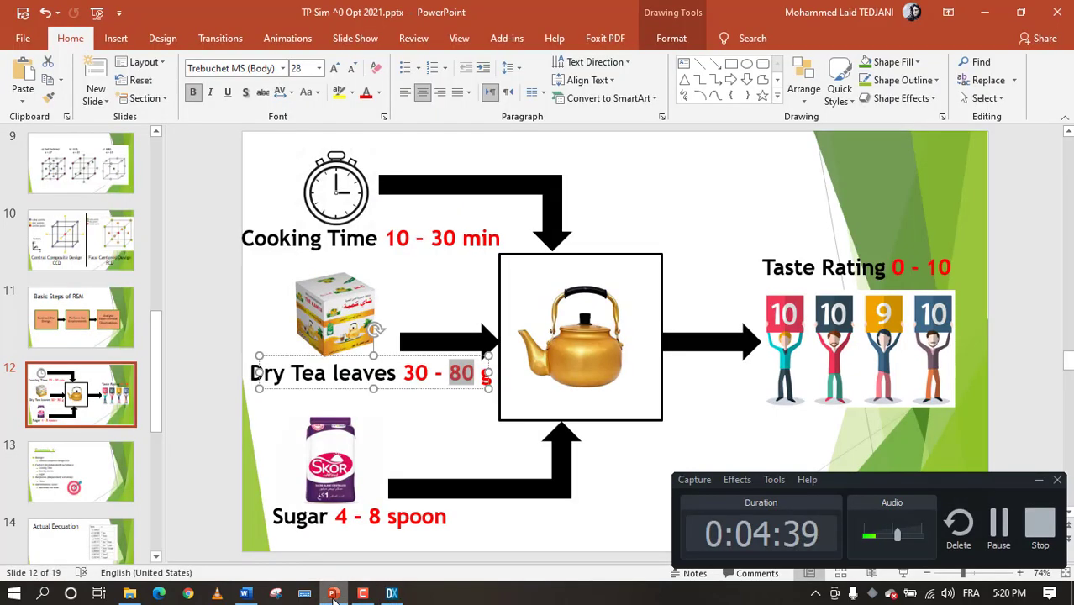
pyautogui.click(110, 468)
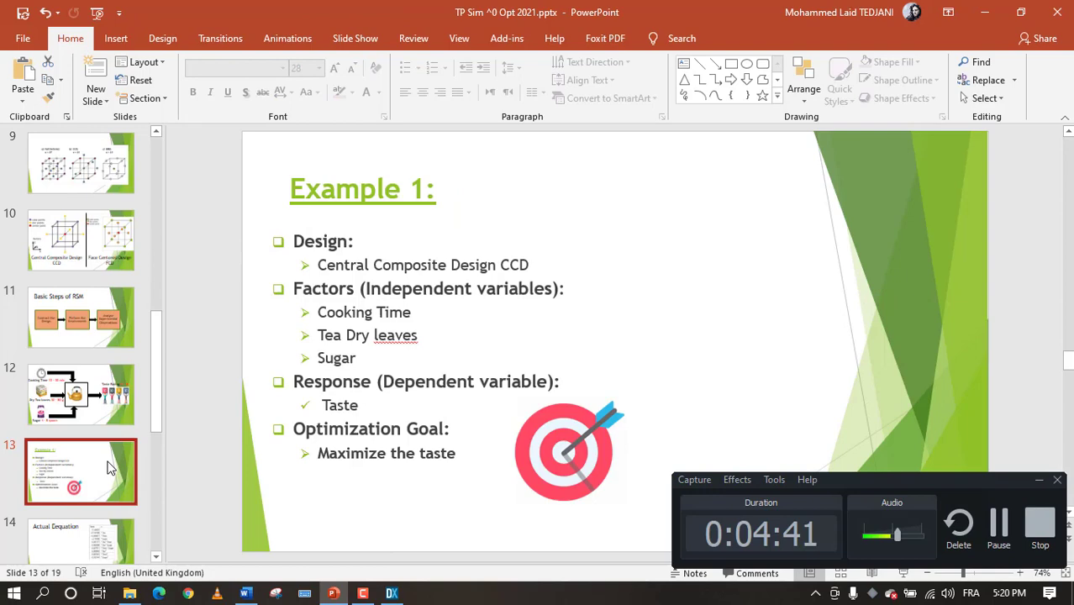
pyautogui.click(386, 588)
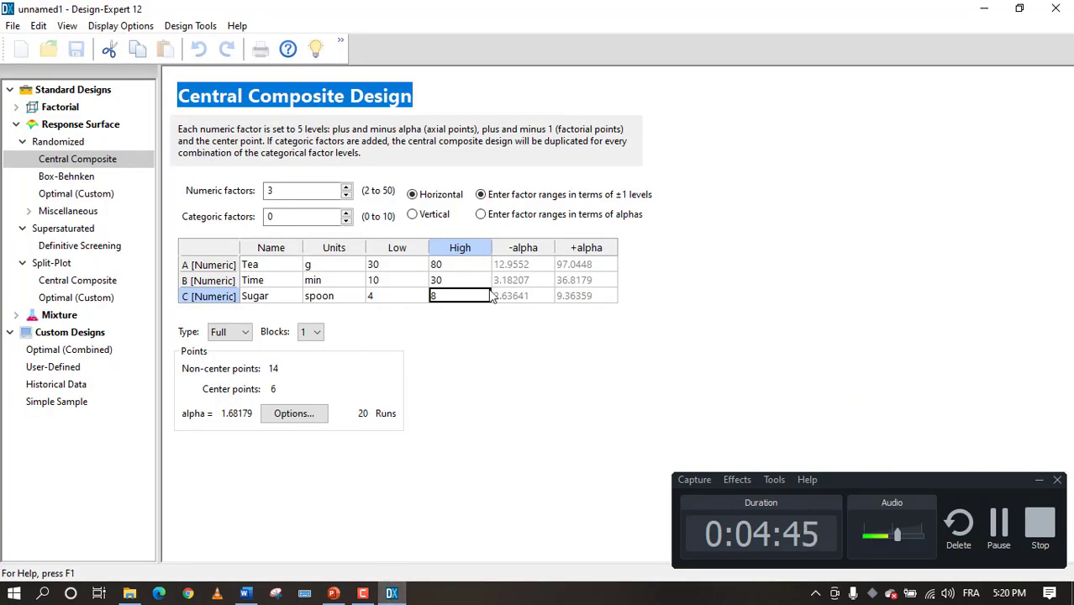
pyautogui.click(312, 412)
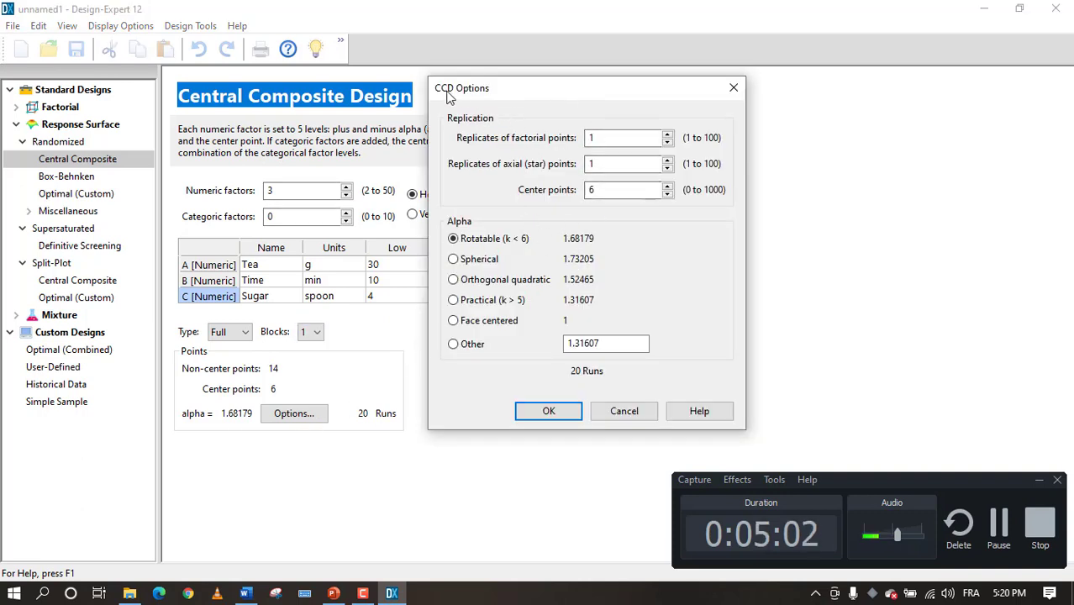
# Accept the CCD options unchanged with 6 center points and 20 runs, then advance to Responses
pyautogui.doubleClick(603, 190)
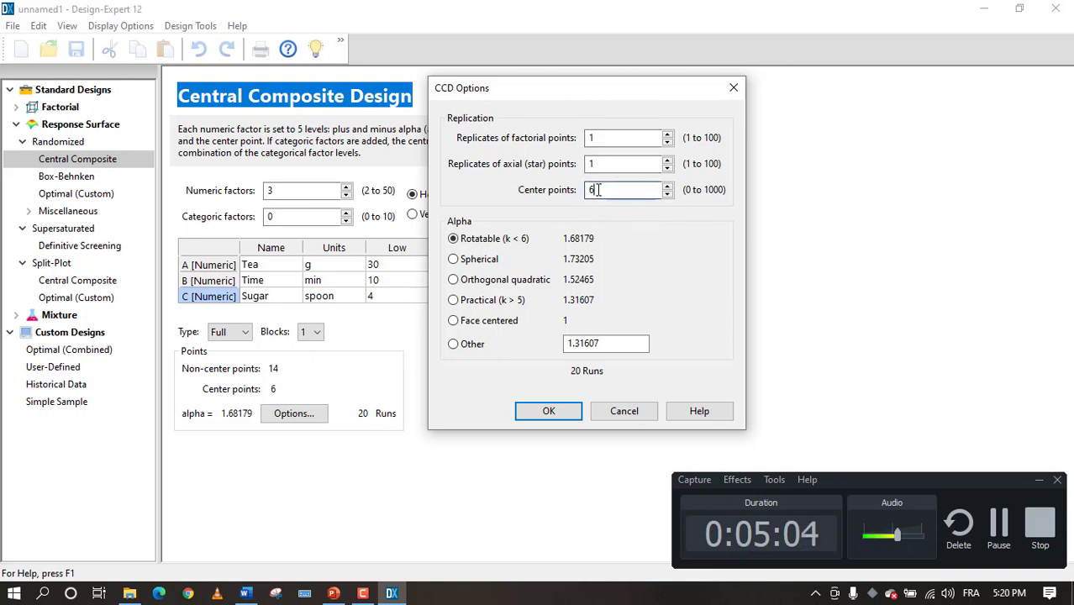
pyautogui.doubleClick(592, 189)
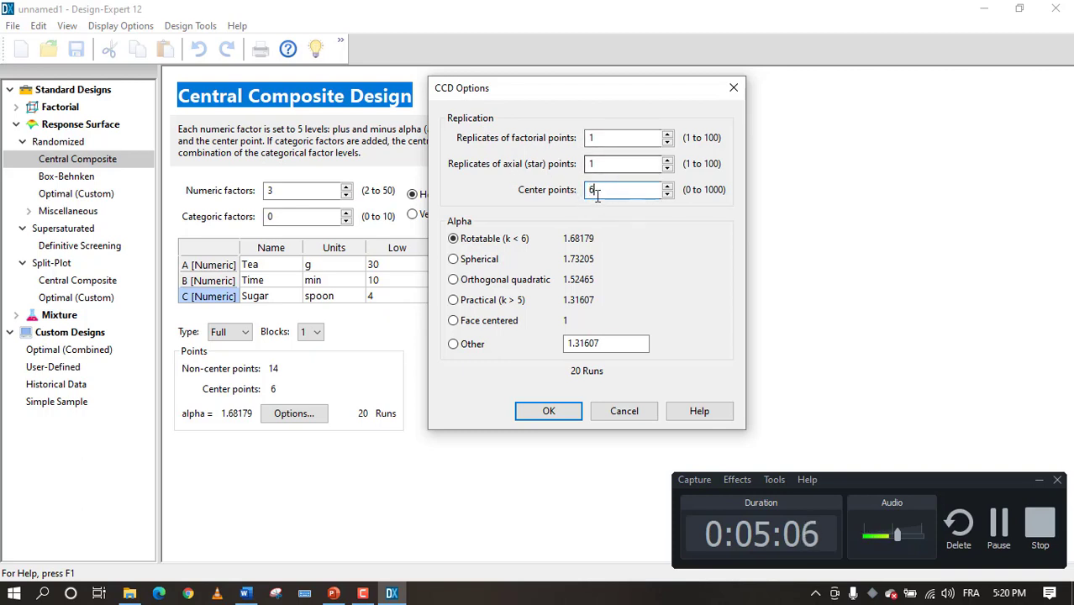
pyautogui.hotkey('shift', 'Tab')
pyautogui.hotkey('shift', 'Tab')
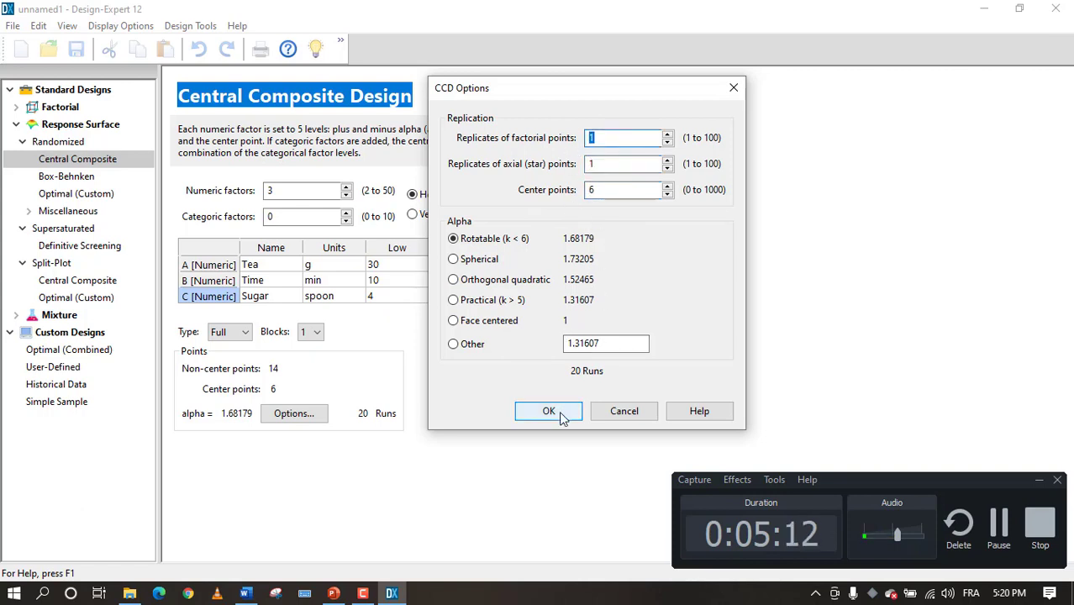
pyautogui.click(564, 414)
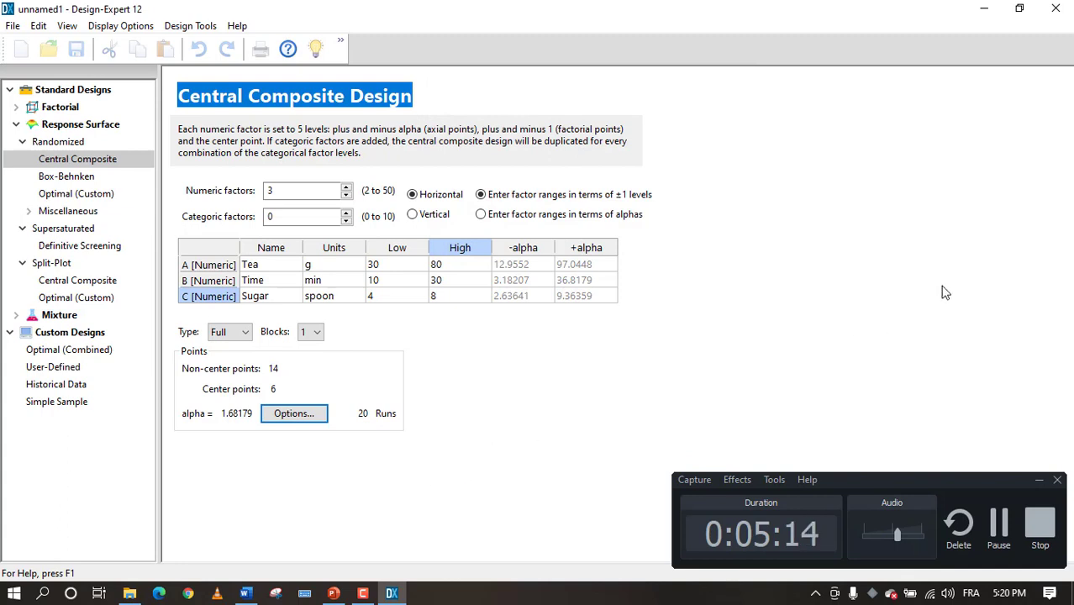
pyautogui.moveTo(959, 483); pyautogui.dragTo(955, 82)
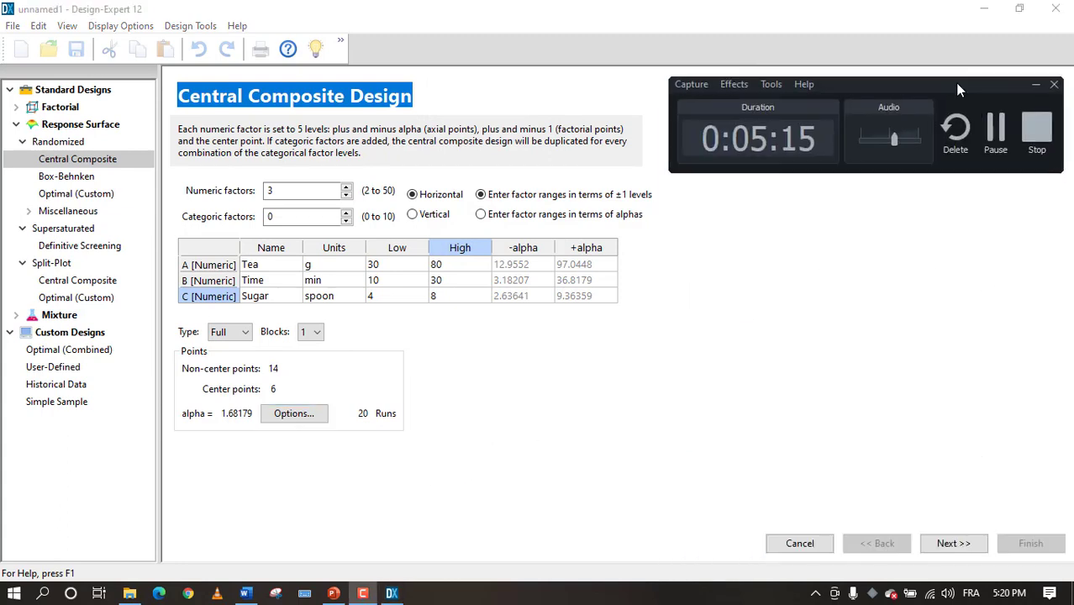
pyautogui.click(954, 544)
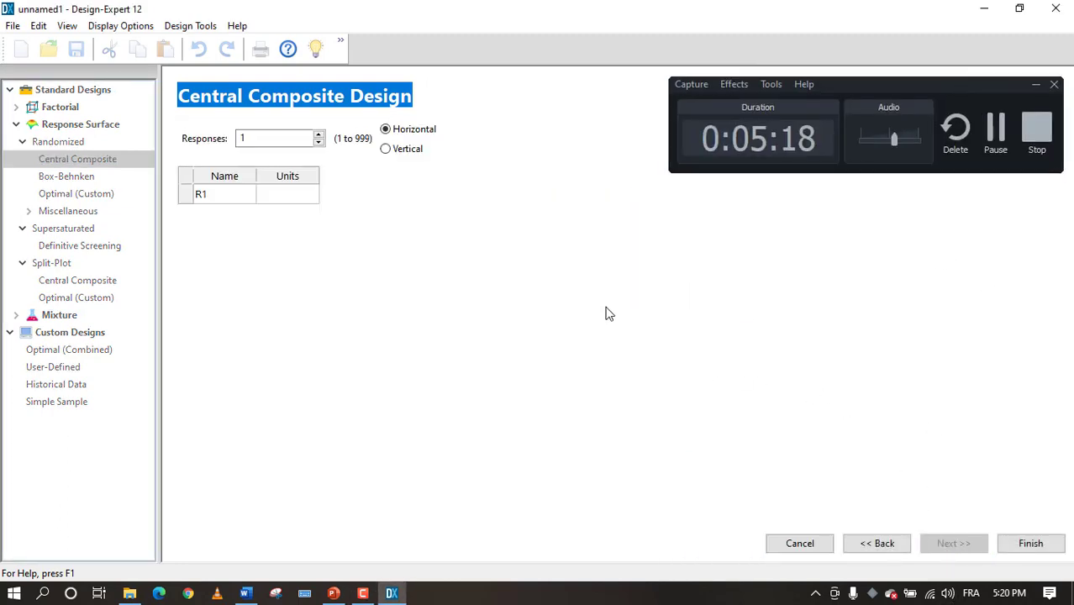
# Leave the number of responses at 1 after rechecking slide 12
pyautogui.click(243, 140)
pyautogui.doubleClick(243, 140)
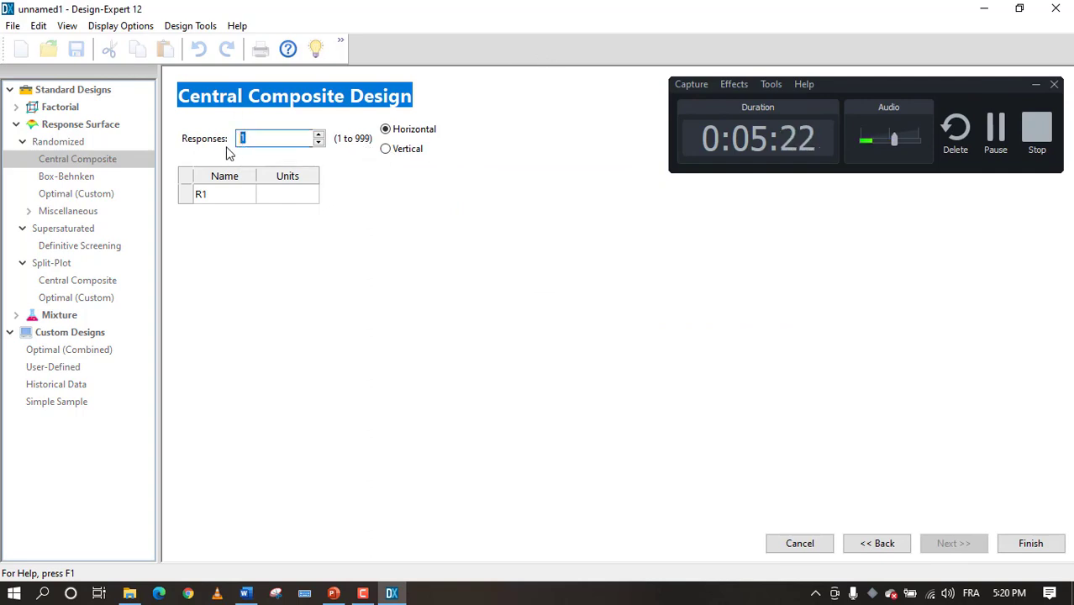
pyautogui.click(333, 593)
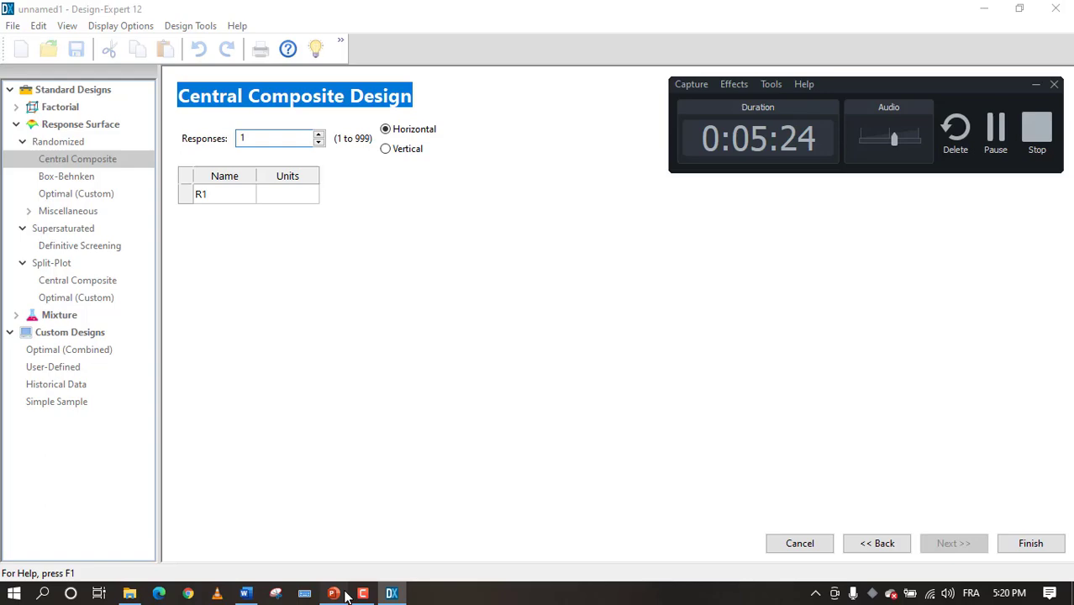
pyautogui.click(108, 363)
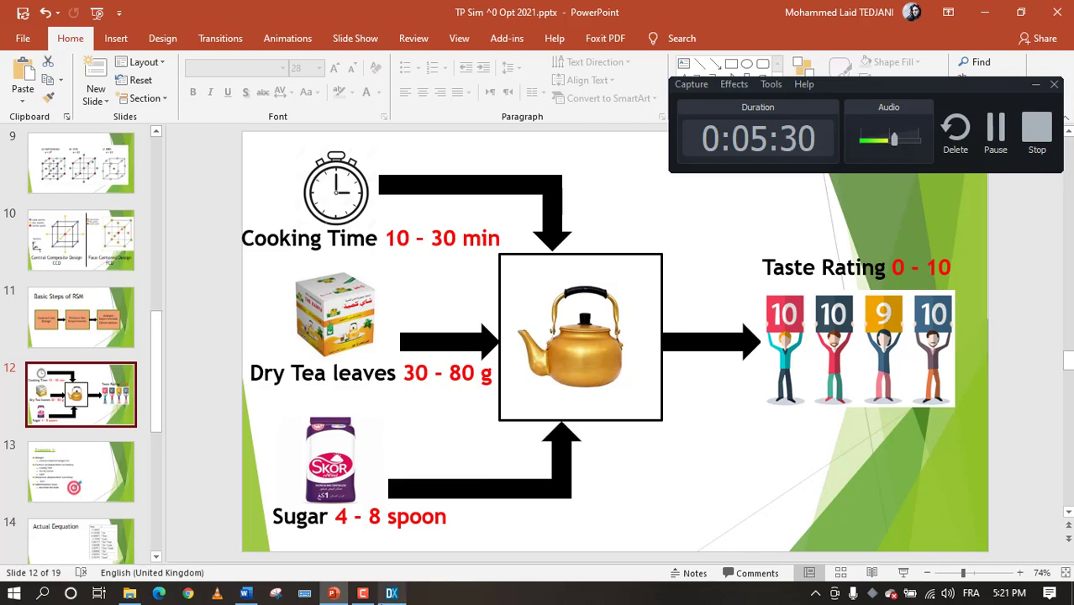
pyautogui.click(391, 593)
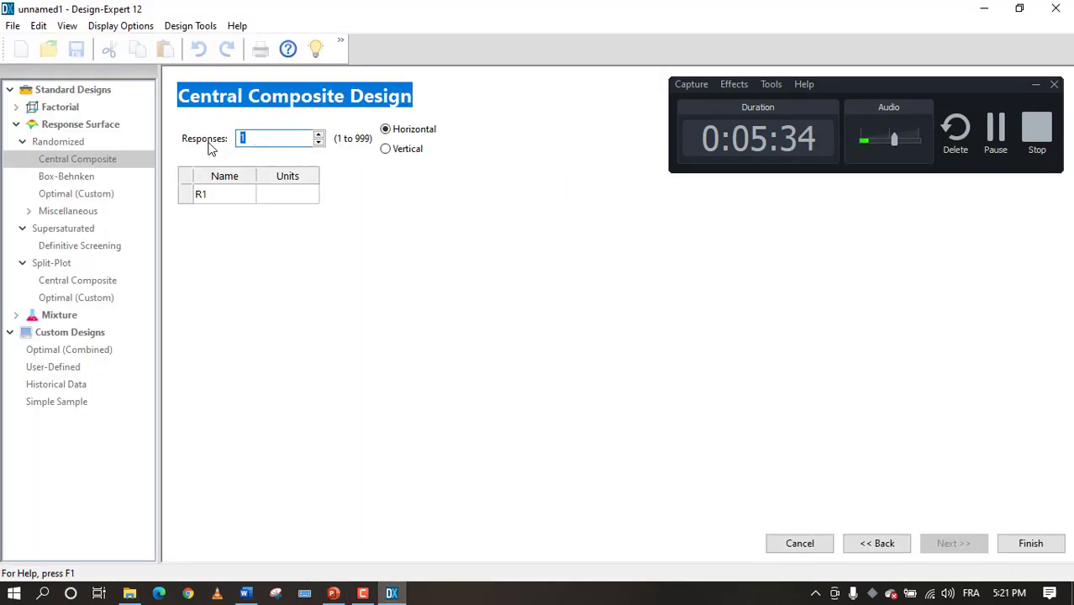
pyautogui.click(319, 135)
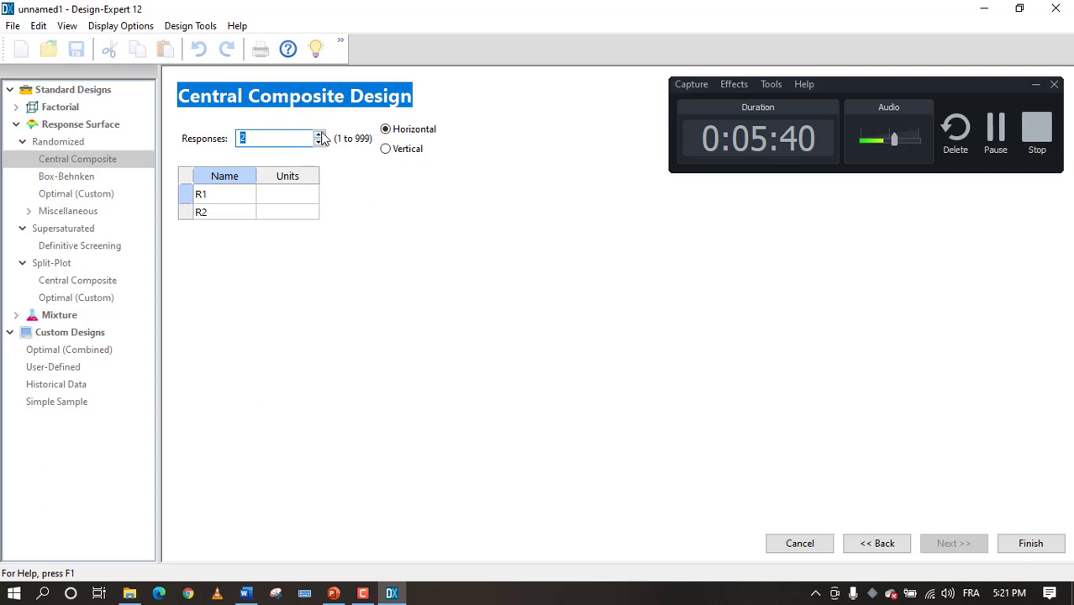
pyautogui.click(319, 135)
pyautogui.click(318, 135)
pyautogui.click(319, 144)
pyautogui.click(318, 144)
pyautogui.click(318, 144)
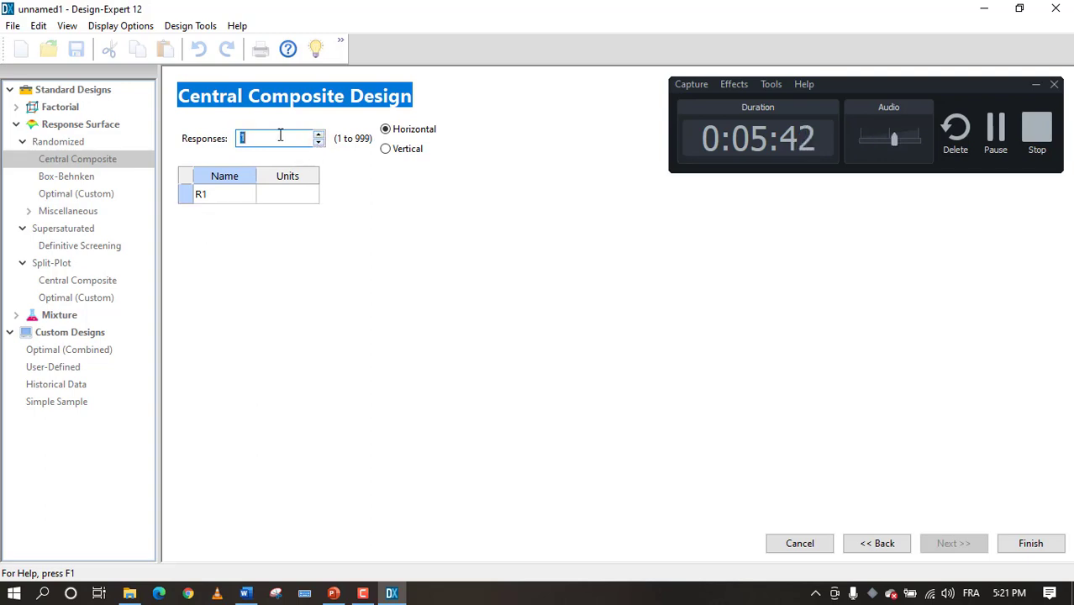
pyautogui.click(278, 137)
# Rename response R1 to Taste and finish the wizard to build the 20-run table
pyautogui.click(237, 197)
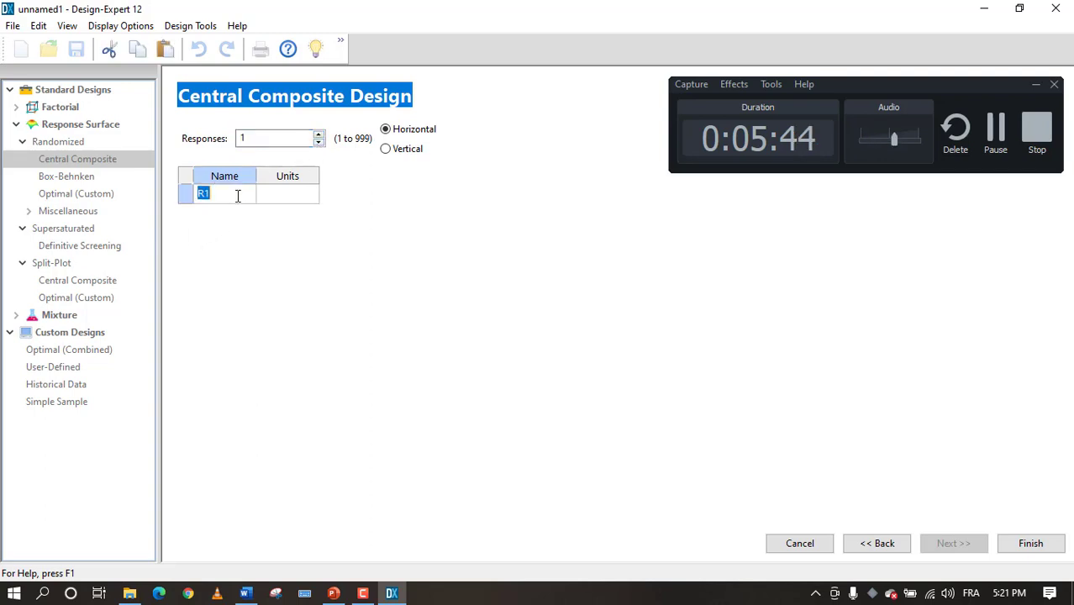
pyautogui.write('Tas')
pyautogui.write('te')
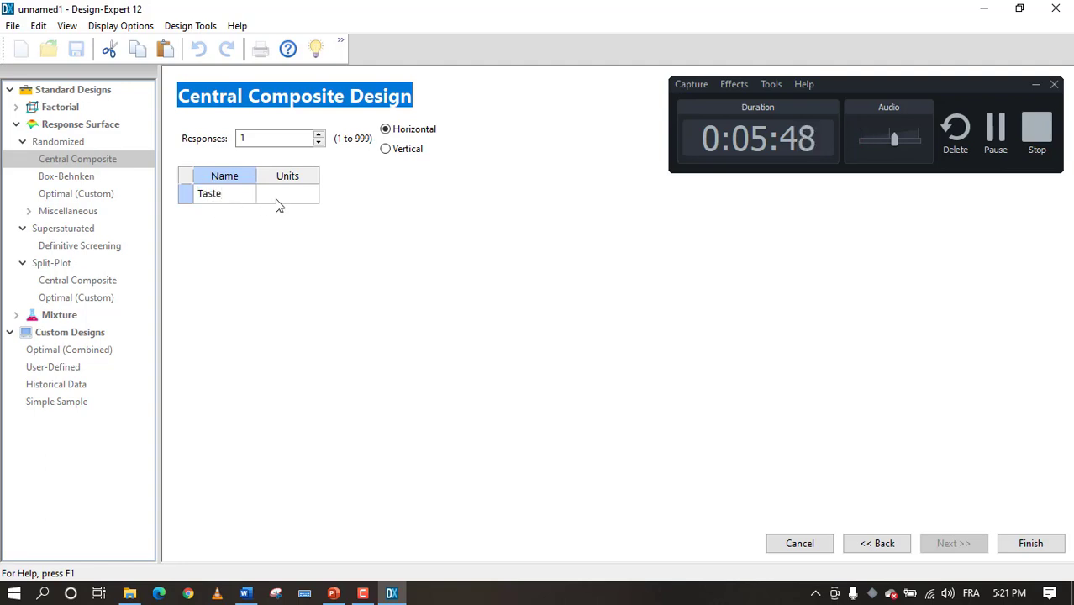
pyautogui.click(278, 195)
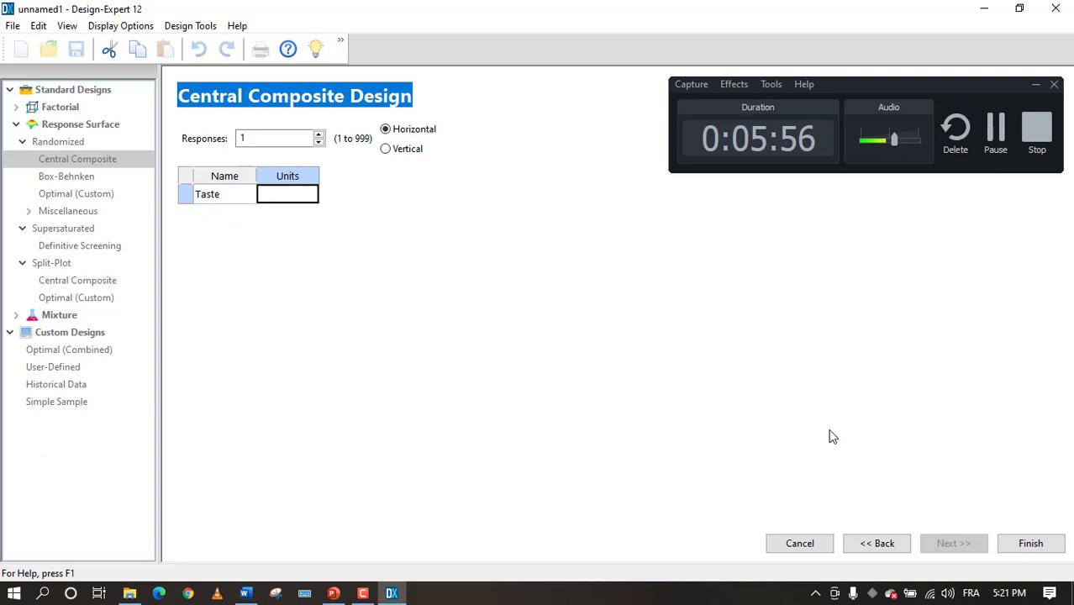
pyautogui.click(1021, 551)
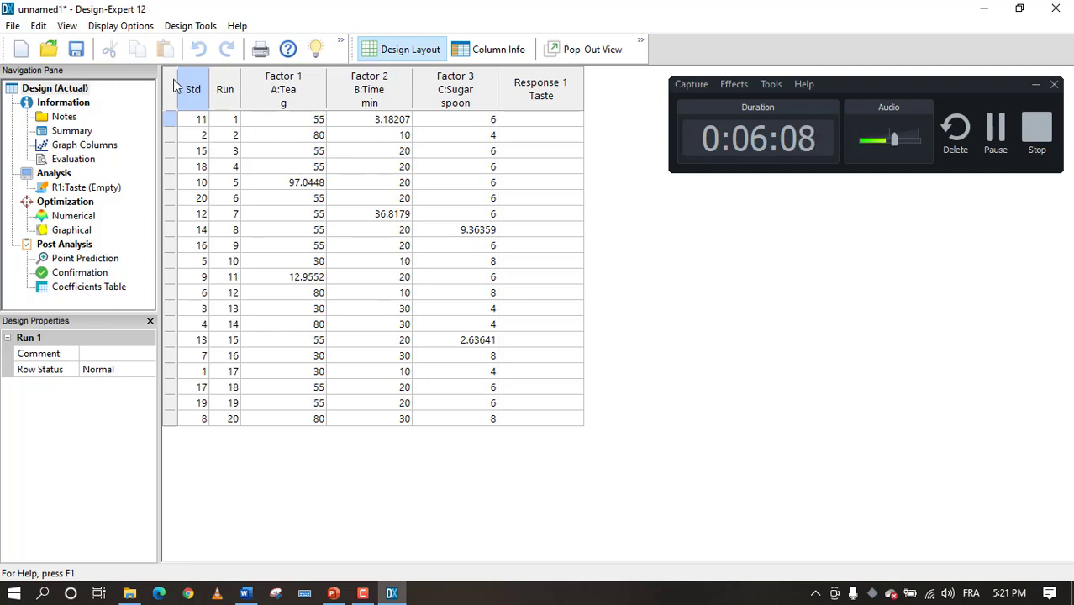
# Inspect the Time, Sugar and Tea columns of the 20-run design table
pyautogui.click(278, 120)
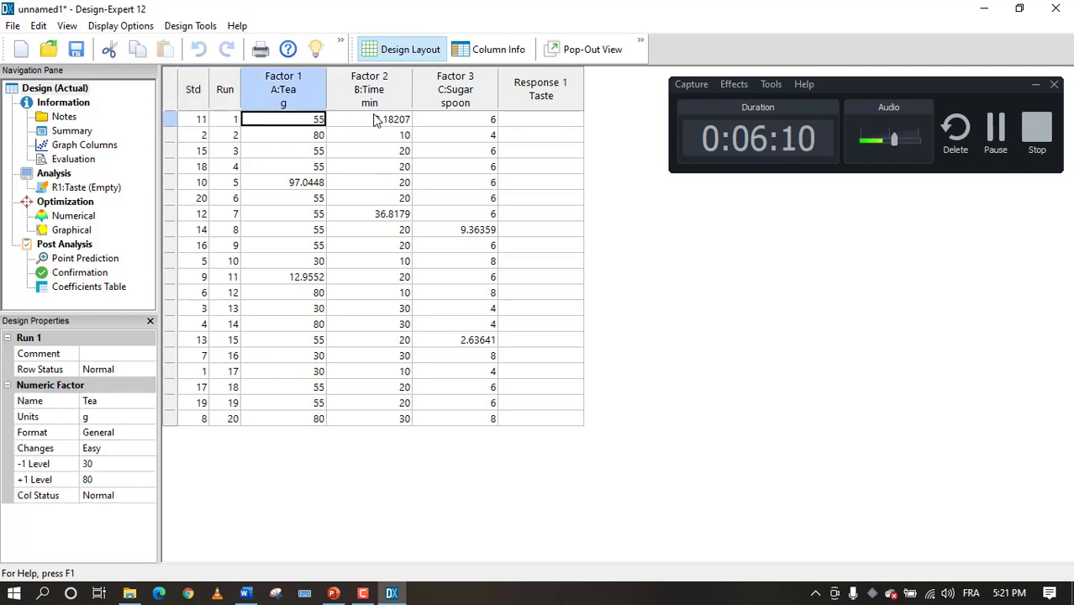
pyautogui.click(411, 120)
pyautogui.click(311, 84)
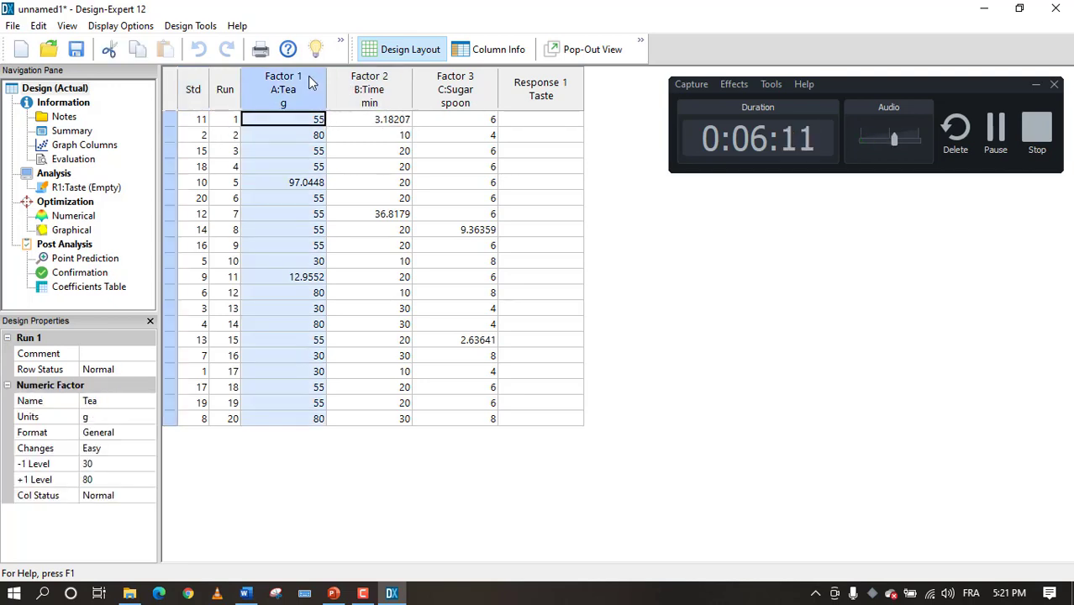
pyautogui.click(363, 123)
pyautogui.click(290, 119)
pyautogui.click(417, 120)
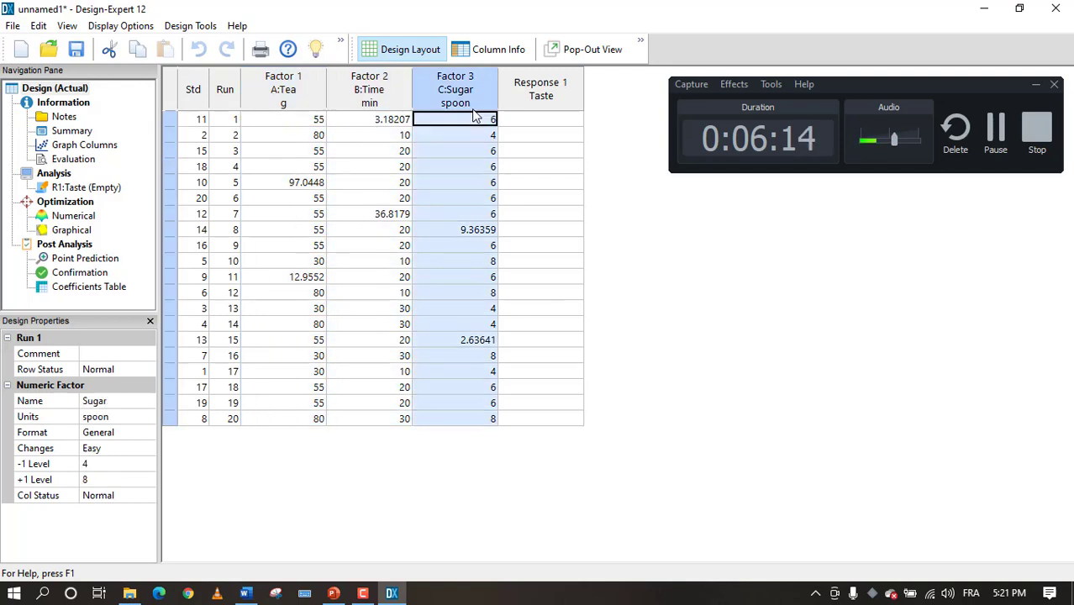
pyautogui.click(361, 120)
pyautogui.click(318, 117)
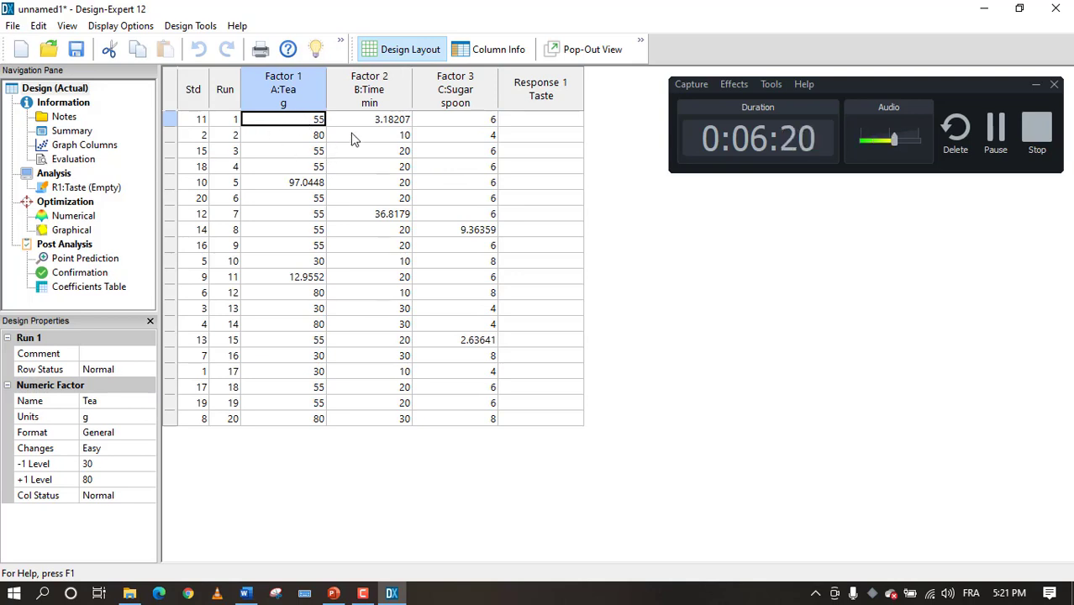
pyautogui.click(366, 119)
pyautogui.click(312, 124)
pyautogui.click(283, 103)
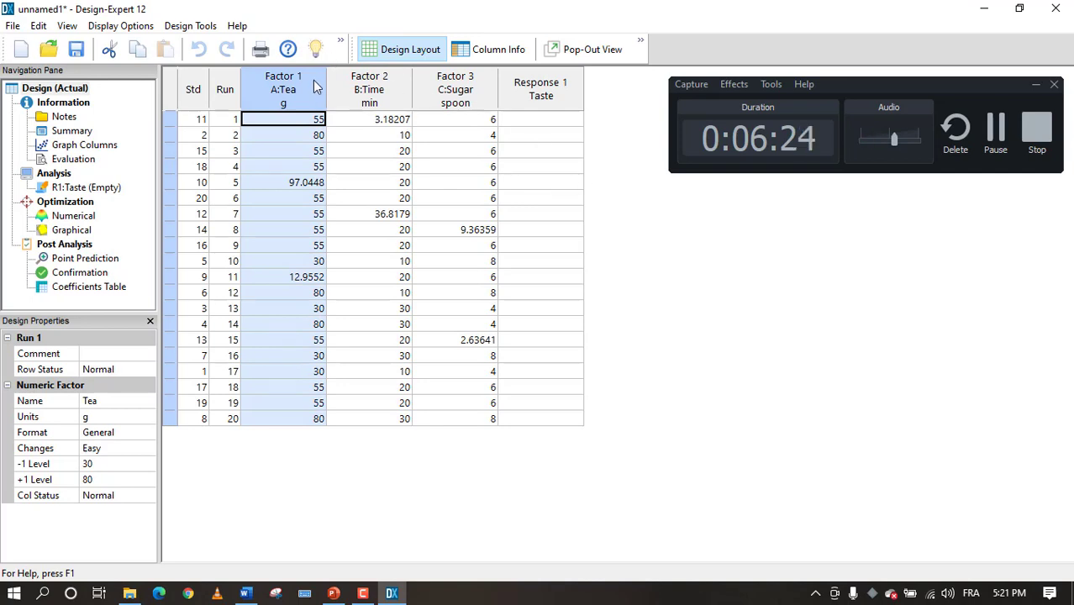
# Inspect run 1's Tea 55, Time, Sugar and empty Taste cells, then bring up slide 12
pyautogui.click(364, 201)
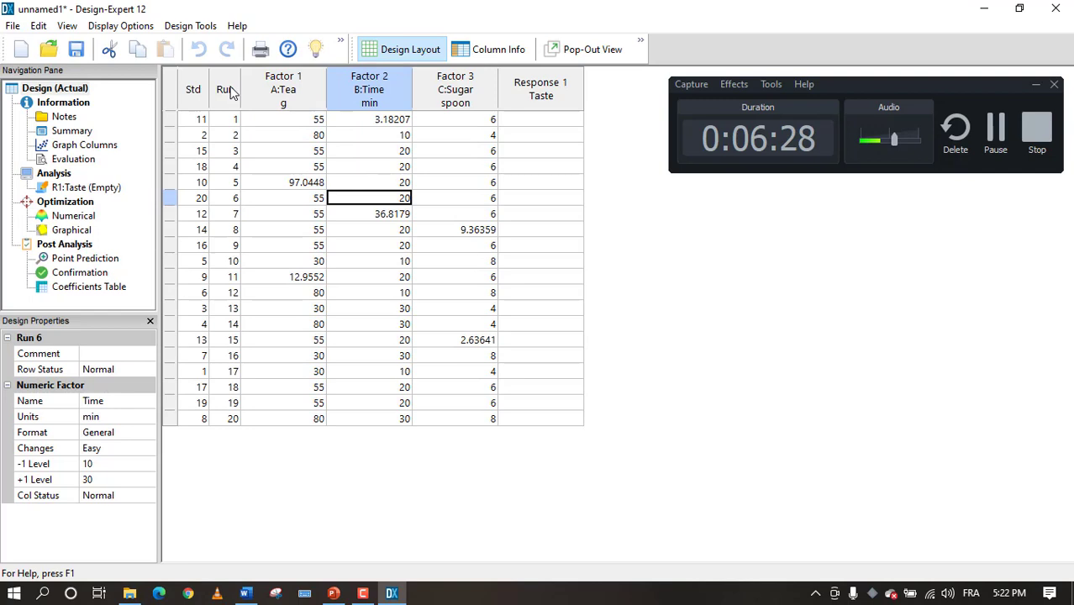
pyautogui.click(301, 105)
pyautogui.click(295, 122)
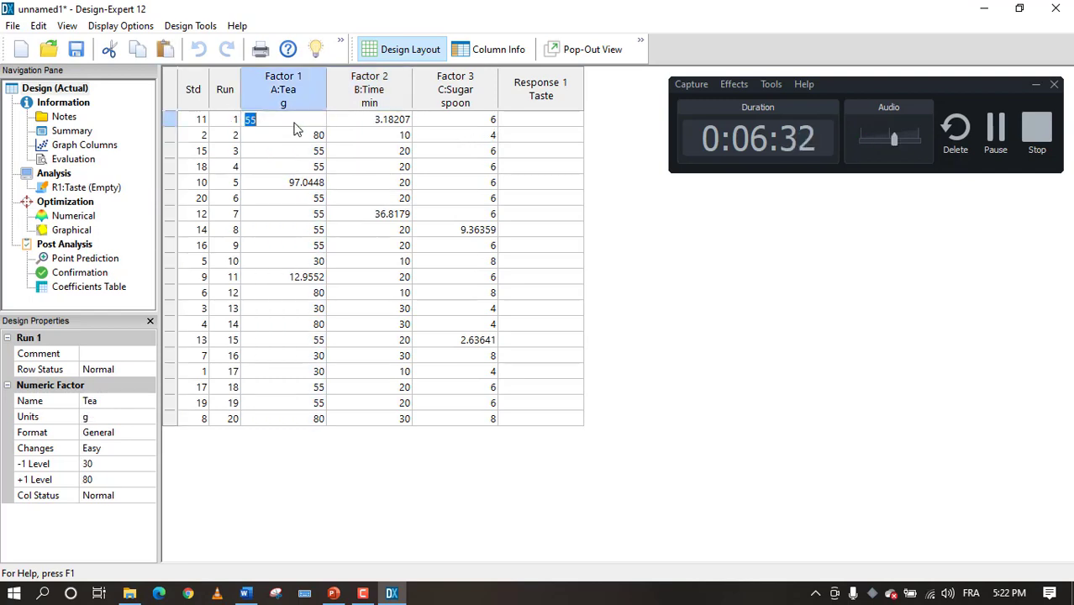
pyautogui.click(295, 127)
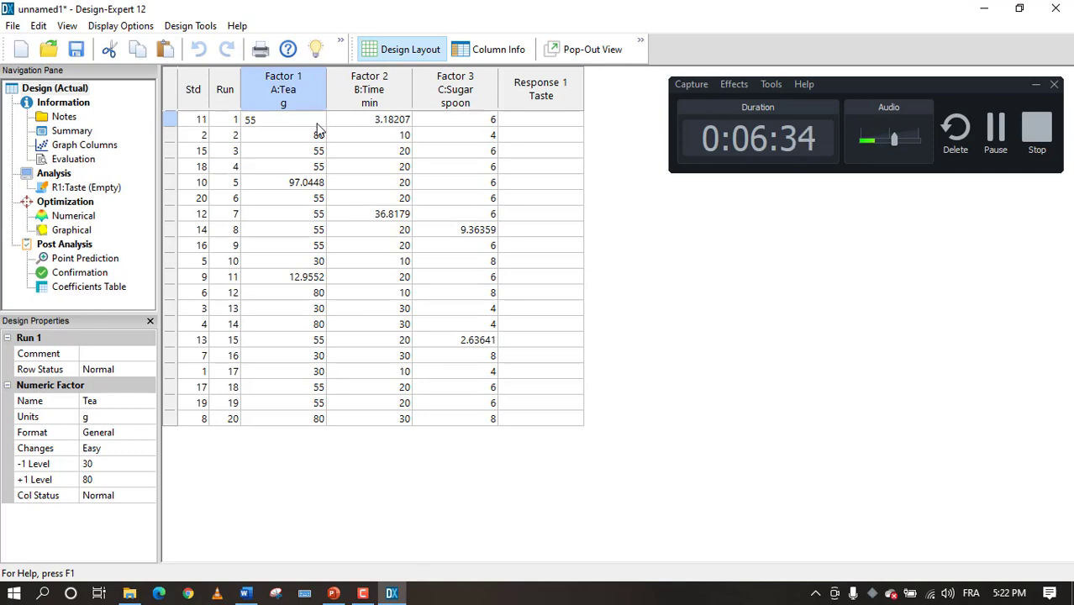
pyautogui.doubleClick(252, 123)
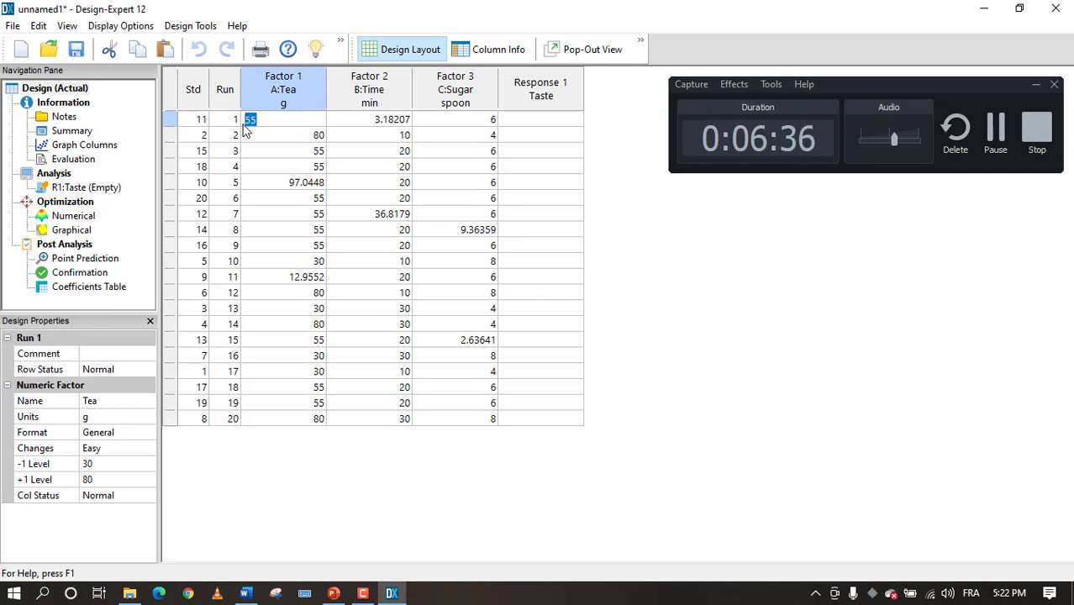
pyautogui.click(299, 101)
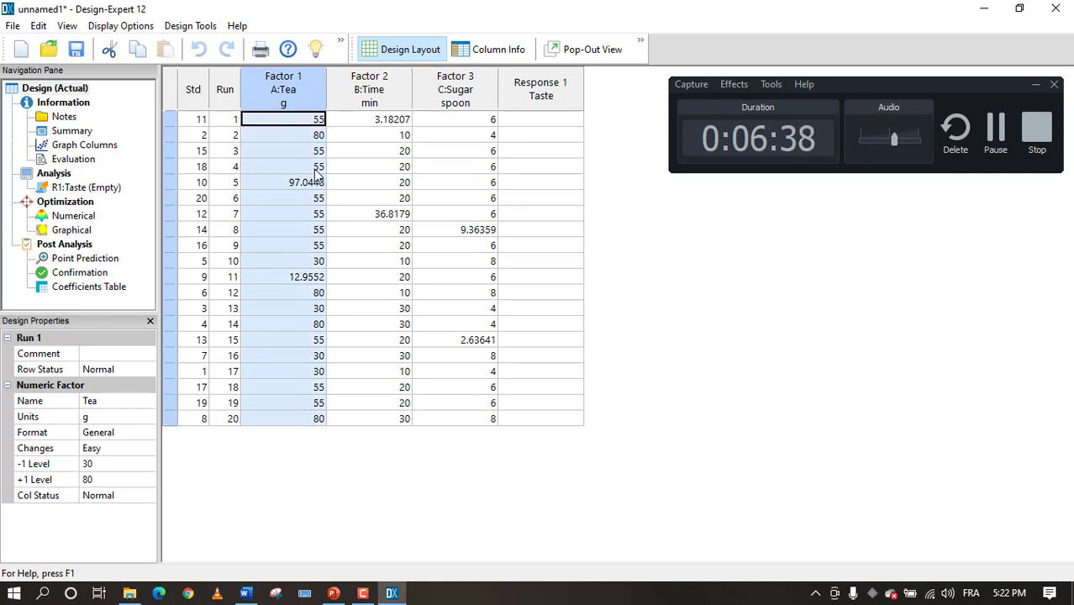
pyautogui.click(370, 123)
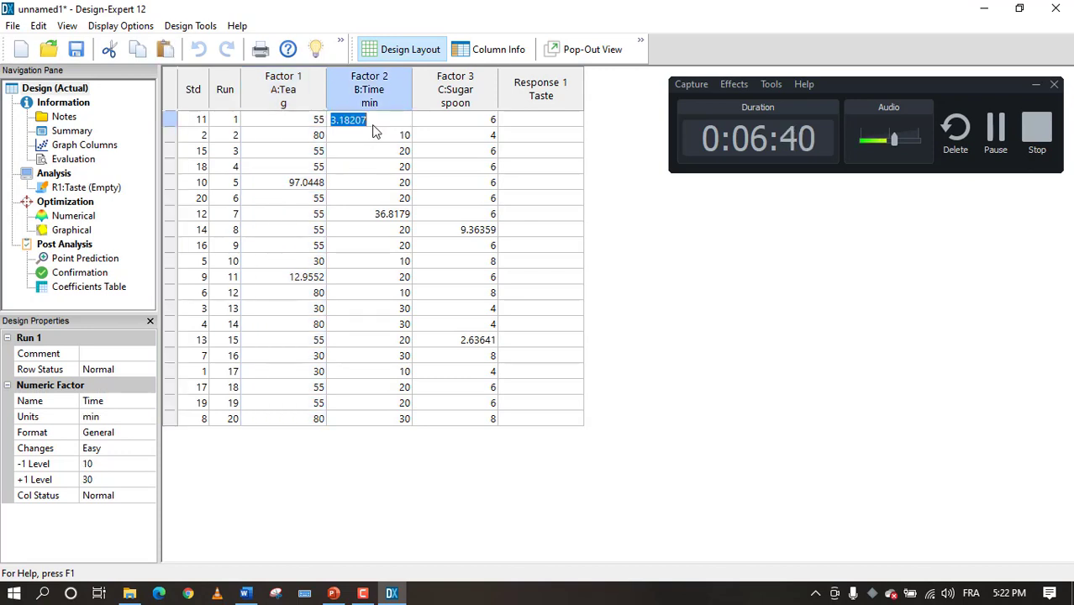
pyautogui.click(388, 105)
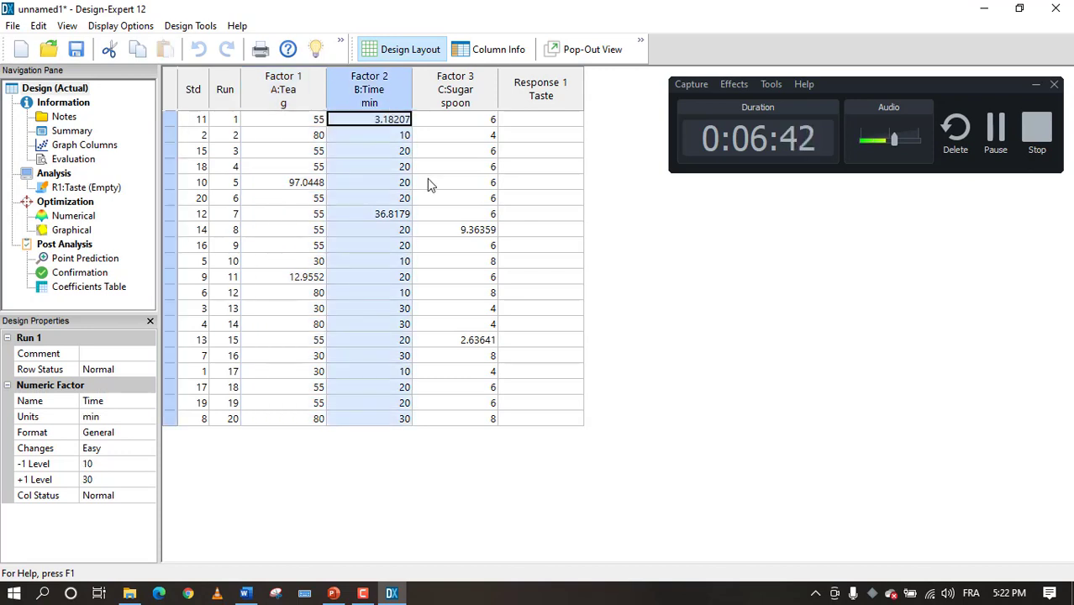
pyautogui.click(466, 106)
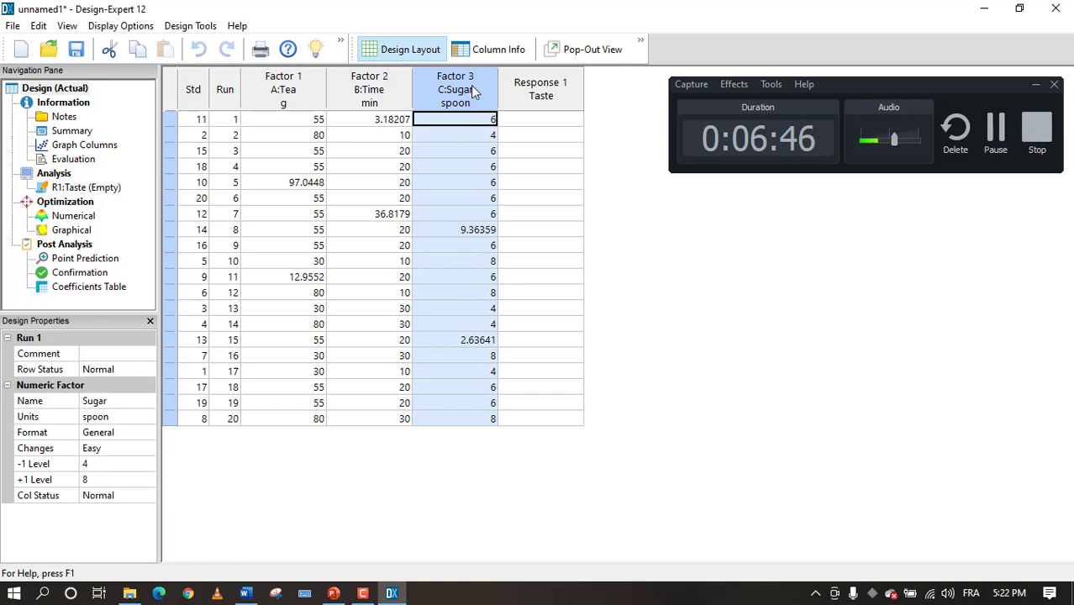
pyautogui.click(479, 120)
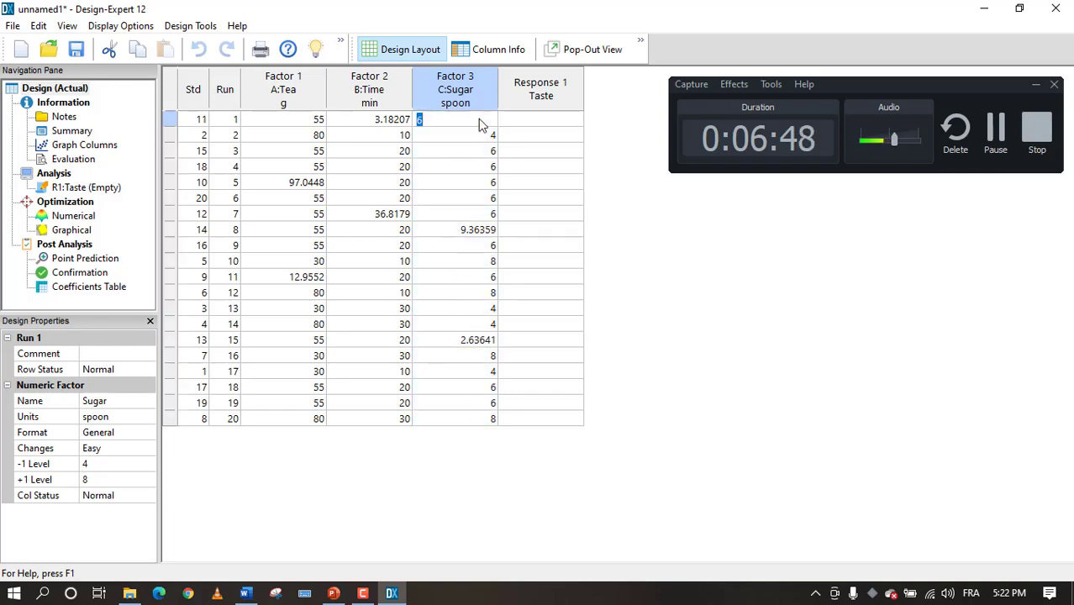
pyautogui.click(529, 120)
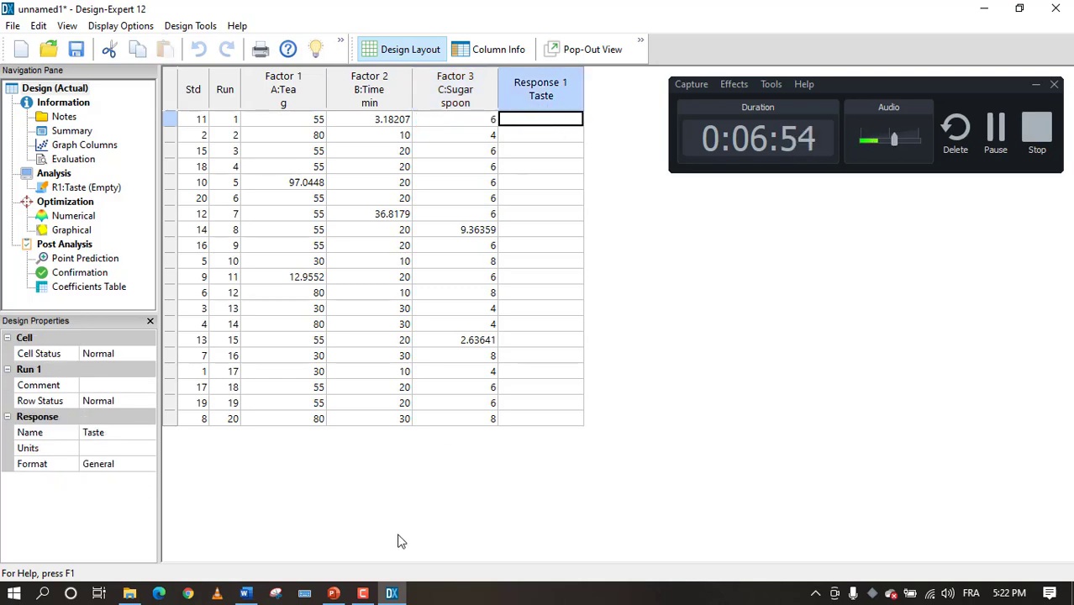
pyautogui.click(334, 593)
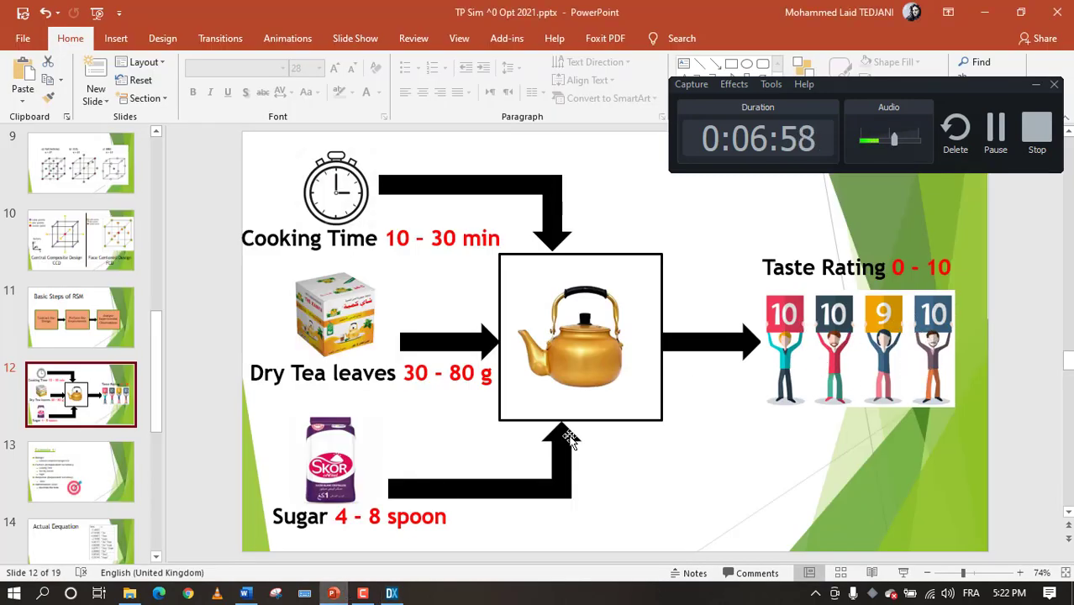
# Switch back to Design-Expert's 20-run Design Layout with the blank Taste column
pyautogui.click(392, 594)
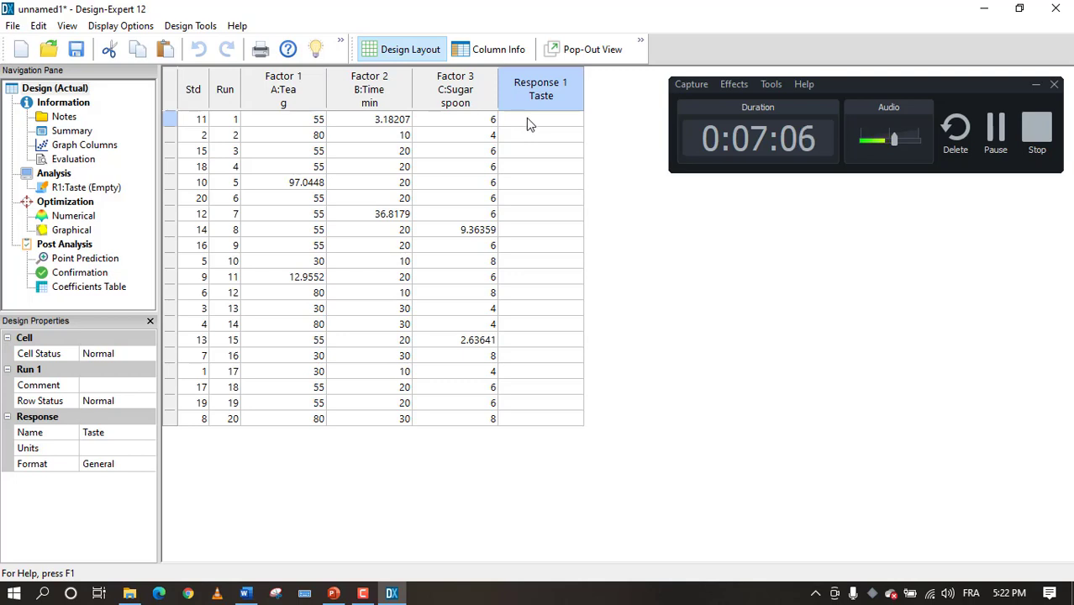
# Enter a Taste rating of 4 for run 1, then check the still-empty Taste cells below it
pyautogui.write('4')
pyautogui.press('Return')
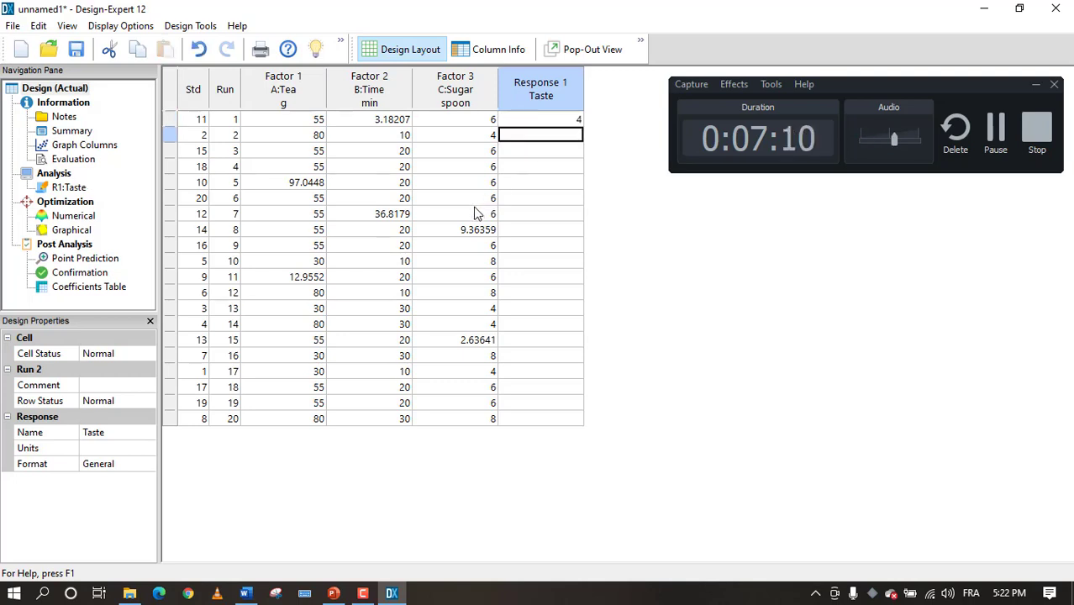
pyautogui.moveTo(523, 138)
pyautogui.mouseDown()
pyautogui.moveTo(552, 278)
pyautogui.moveTo(564, 434)
pyautogui.moveTo(549, 415)
pyautogui.moveTo(534, 148)
pyautogui.mouseUp()
pyautogui.click(540, 150)
pyautogui.click(548, 213)
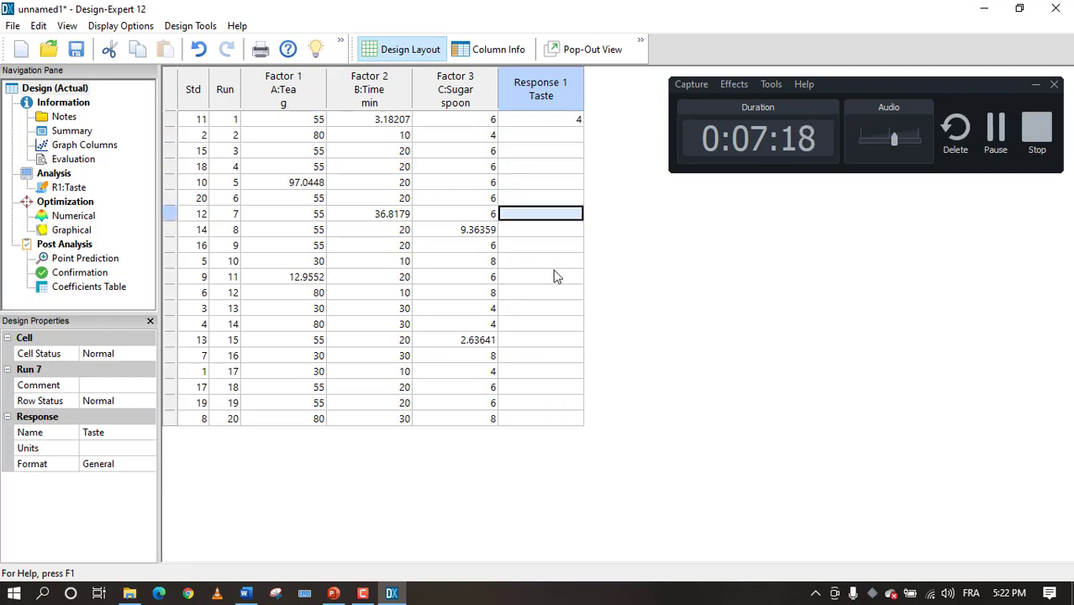
pyautogui.click(559, 309)
pyautogui.click(564, 388)
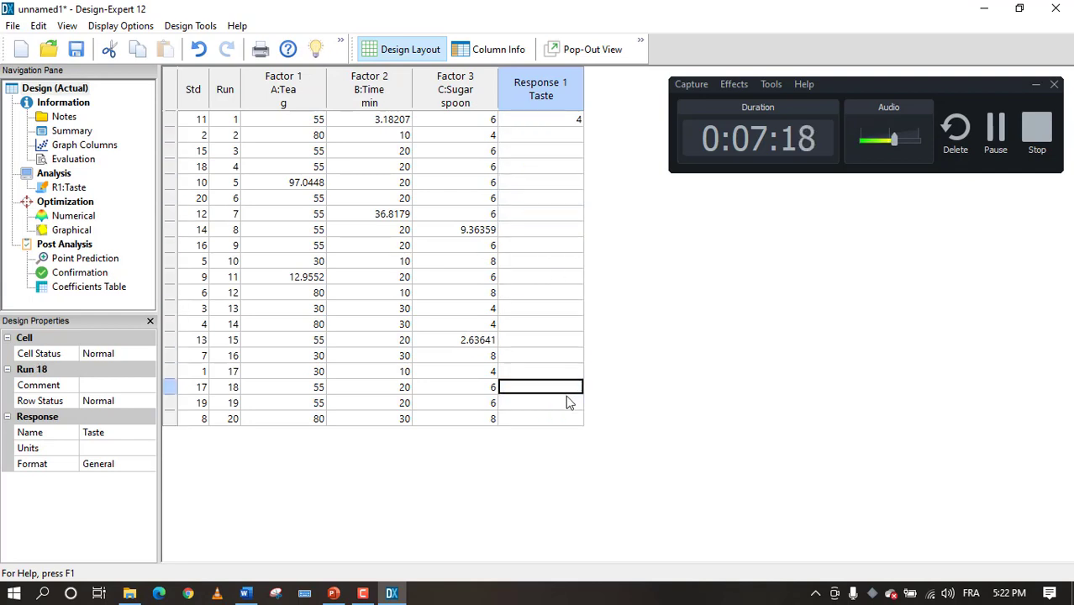
# Review run 4's Tea, Time and Sugar values and select the Taste cells for runs 2–20
pyautogui.click(318, 168)
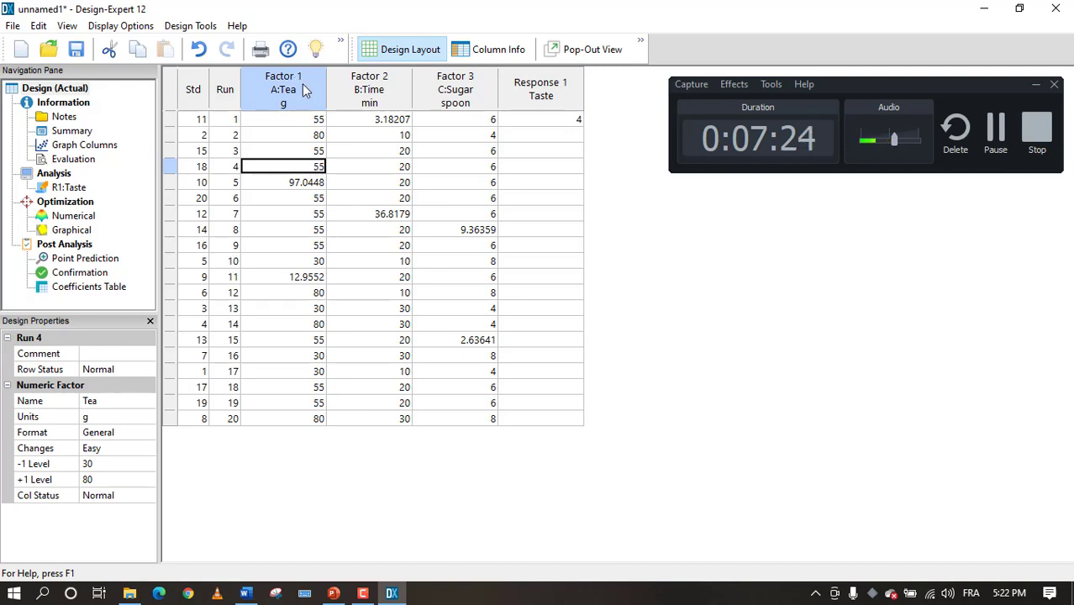
pyautogui.click(376, 166)
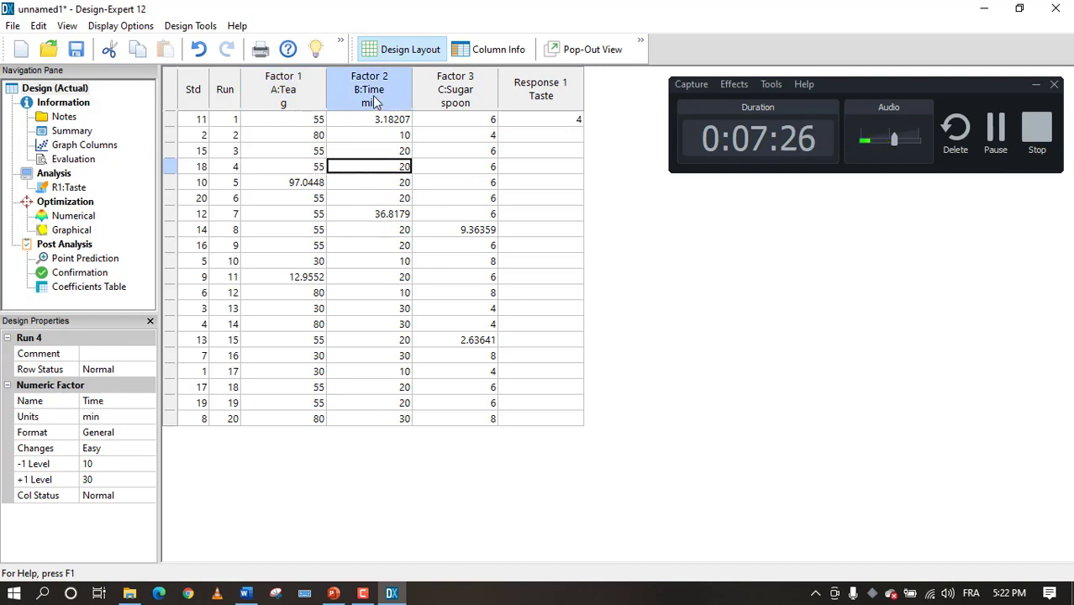
pyautogui.click(461, 168)
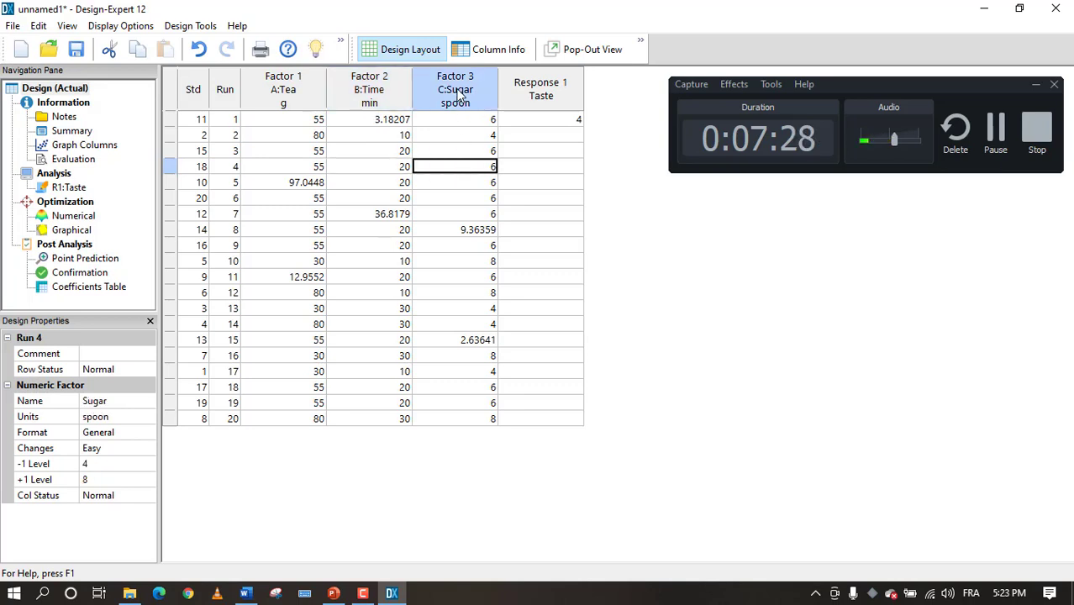
pyautogui.click(537, 167)
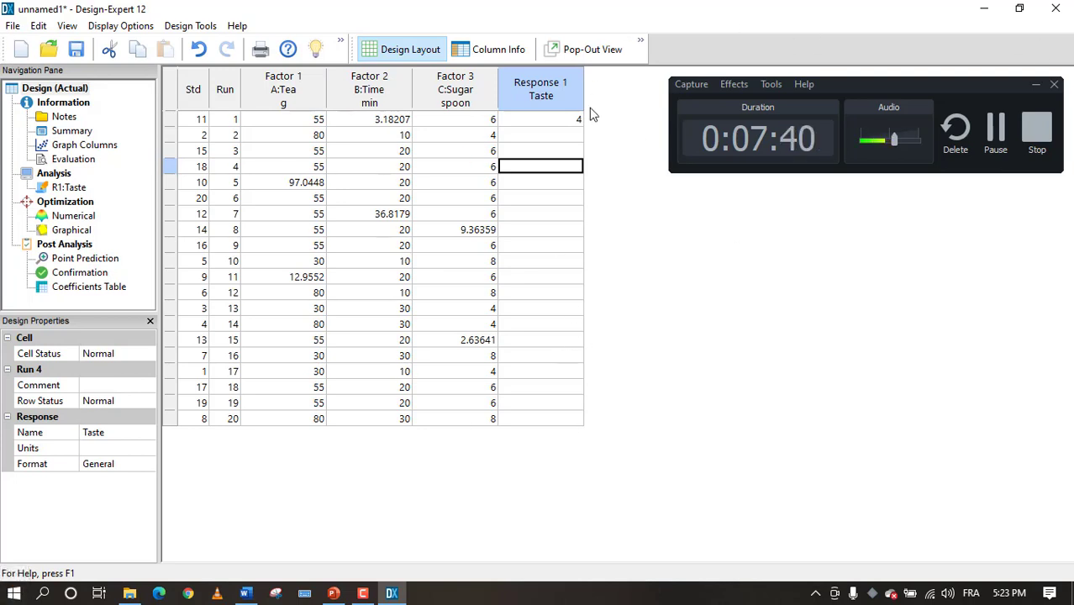
pyautogui.moveTo(542, 136)
pyautogui.mouseDown()
pyautogui.moveTo(552, 163)
pyautogui.moveTo(515, 482)
pyautogui.mouseUp()
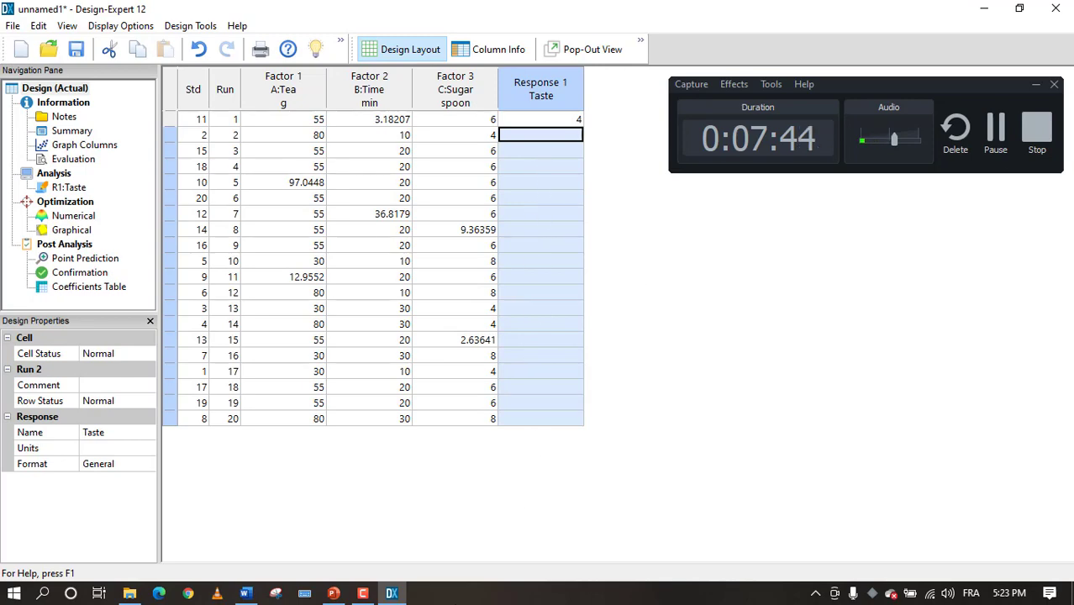
# Open the completed Tea exemple.dxpx design from the desktop
pyautogui.click(987, 11)
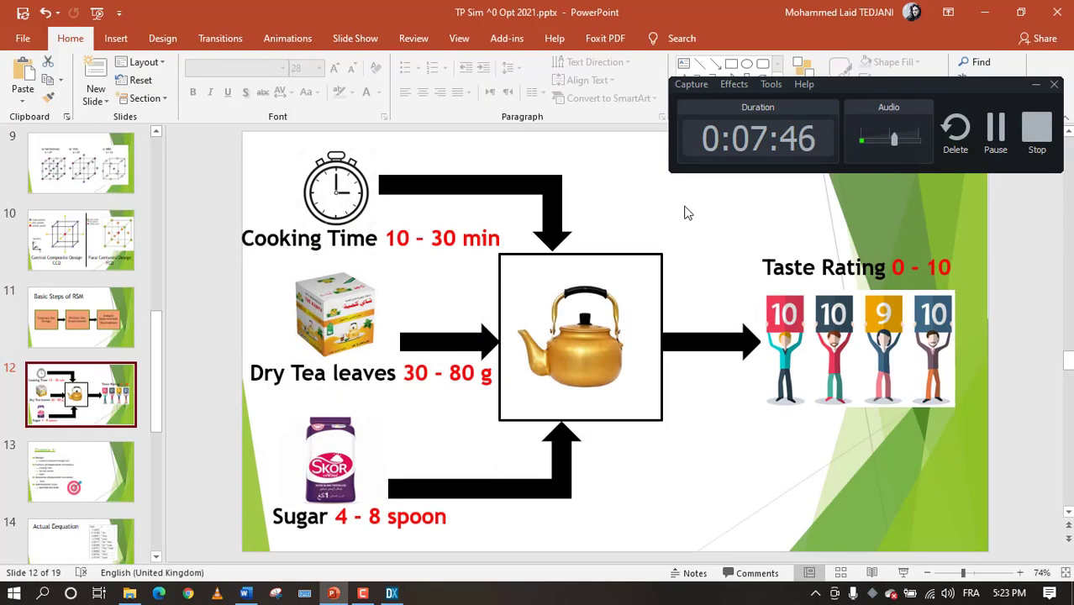
pyautogui.click(984, 10)
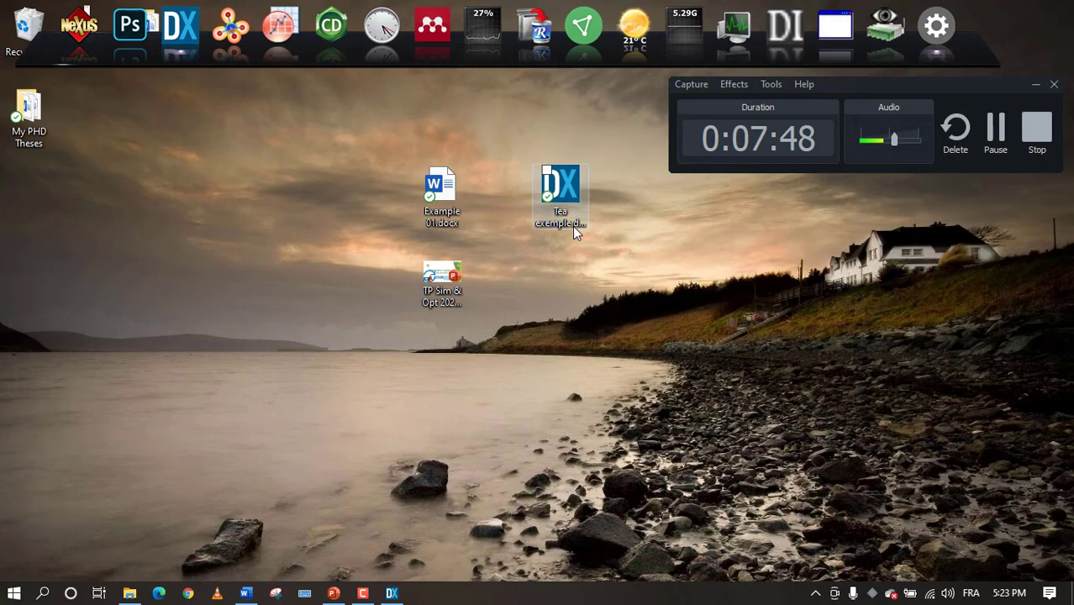
pyautogui.click(391, 592)
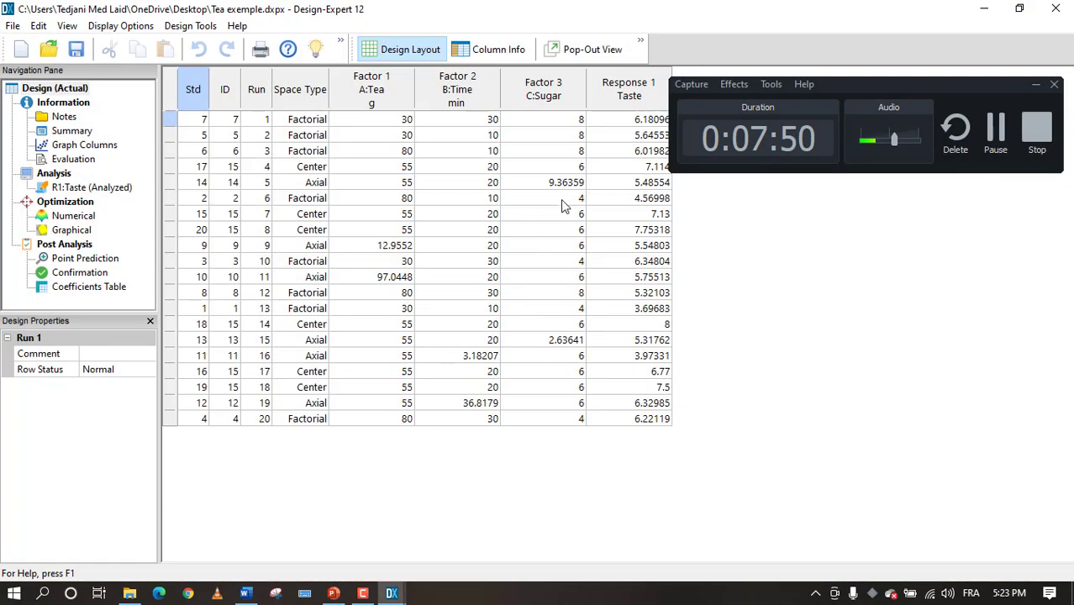
# Sort the runs by ID, back to run order, then by ascending and descending Tea amount
pyautogui.moveTo(792, 94); pyautogui.dragTo(838, 89)
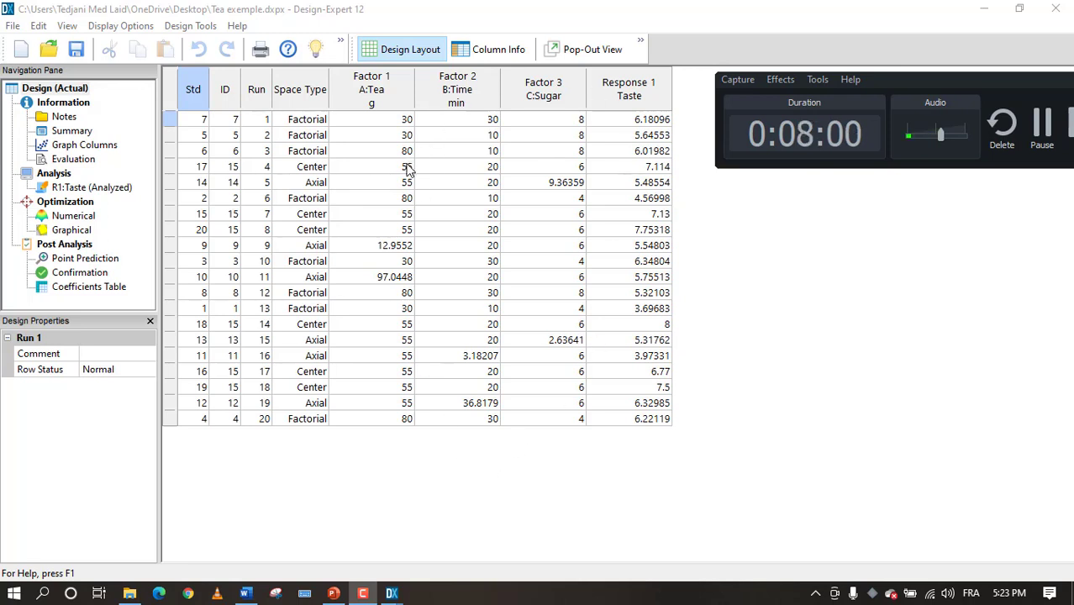
pyautogui.click(257, 92)
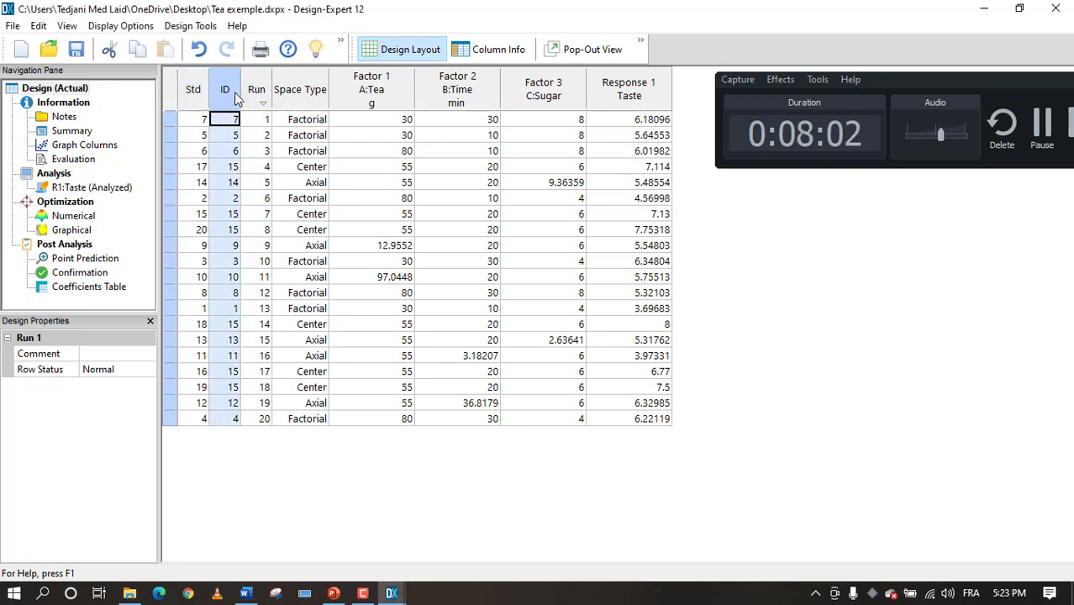
pyautogui.click(252, 98)
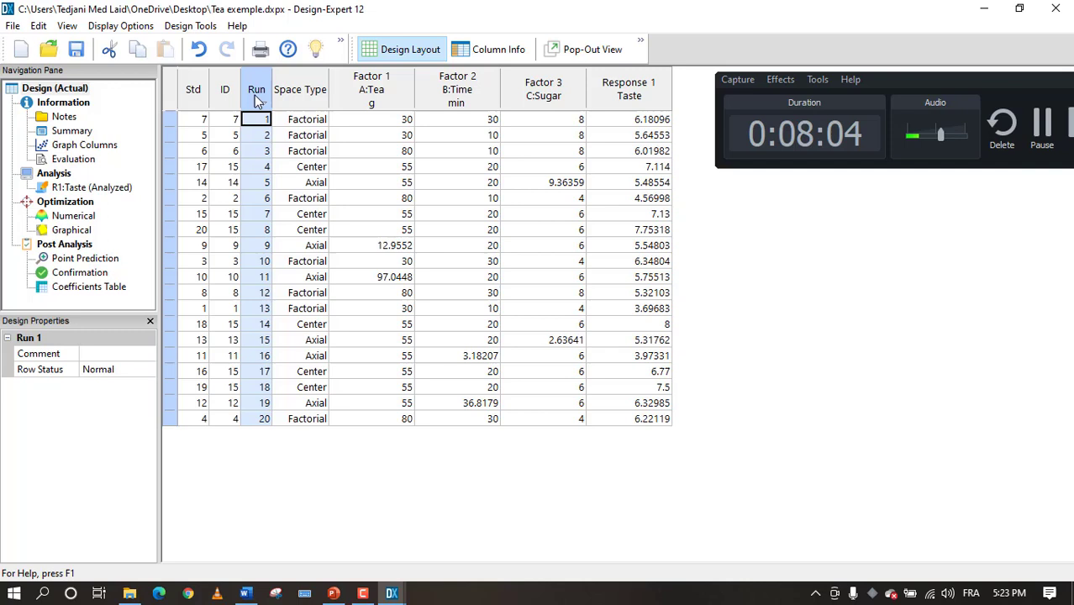
pyautogui.click(370, 100)
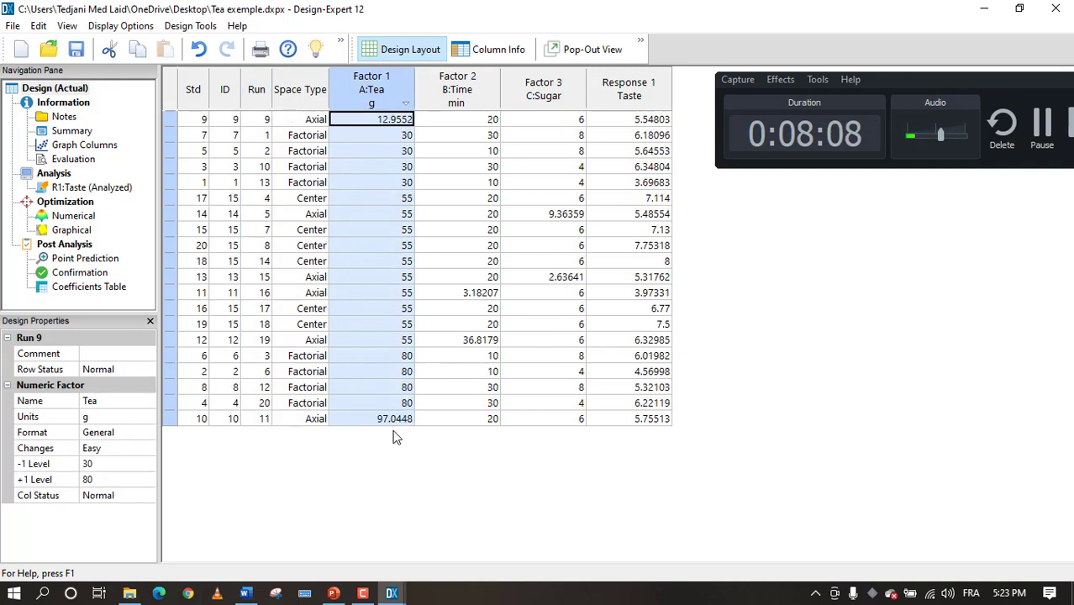
pyautogui.click(392, 101)
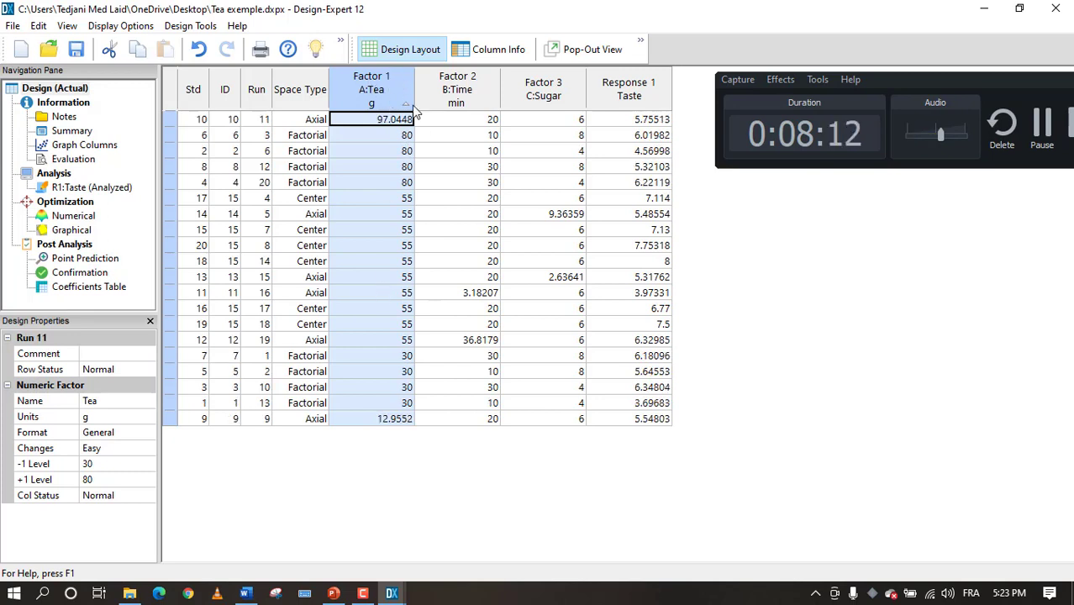
# Sort the runs by Time, Sugar, then ascending Taste, up to the top rating of 8
pyautogui.click(446, 93)
pyautogui.click(548, 105)
pyautogui.click(589, 111)
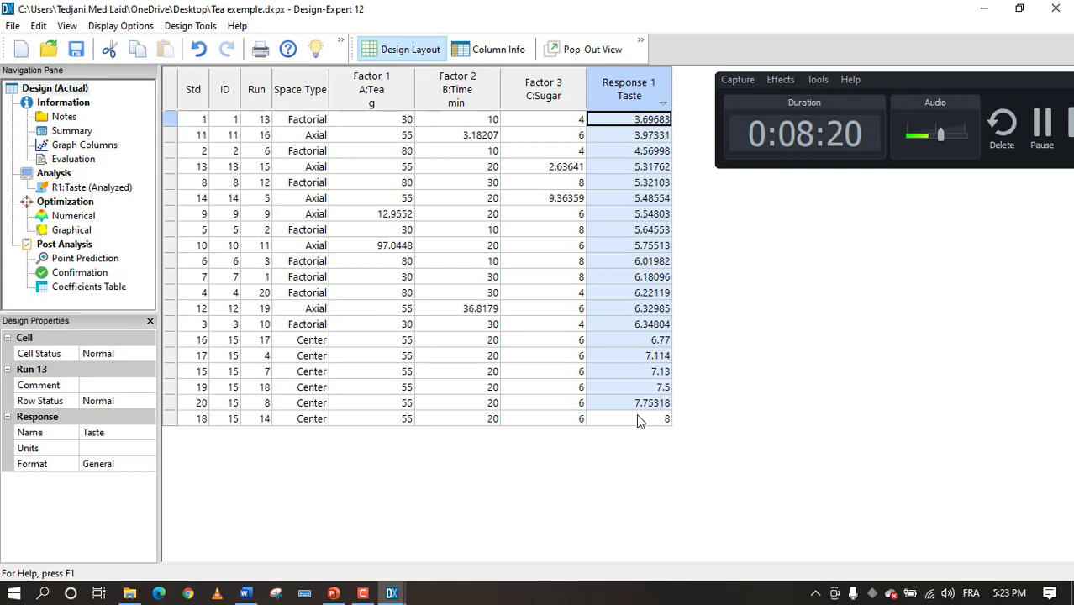
pyautogui.click(640, 422)
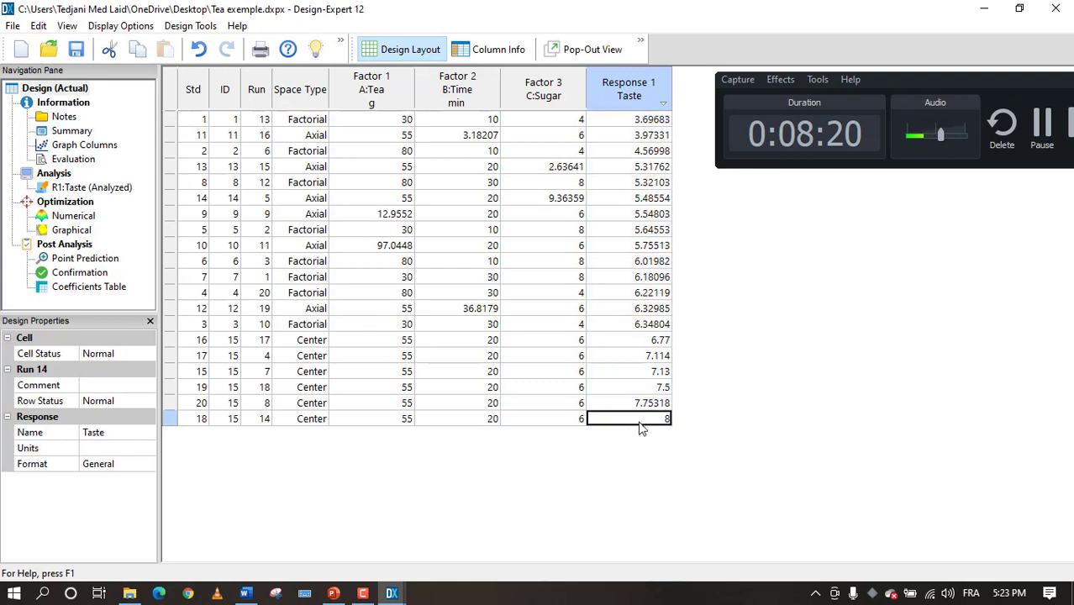
pyautogui.click(333, 593)
# Show slide 11, Basic Steps of RSM, and select its Analyse Experimental Observations box
pyautogui.click(81, 317)
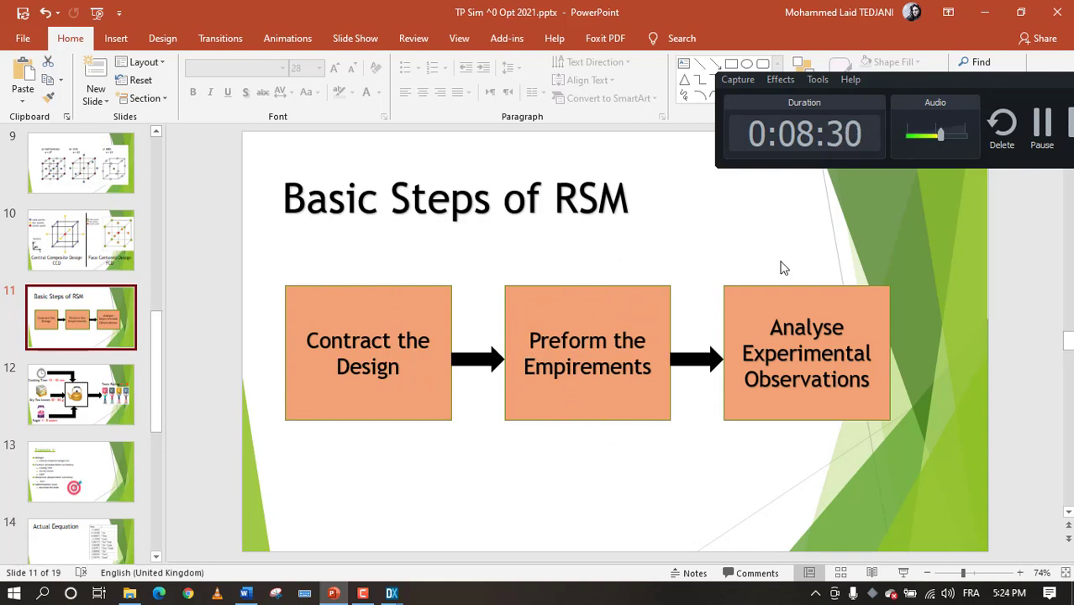
pyautogui.click(806, 328)
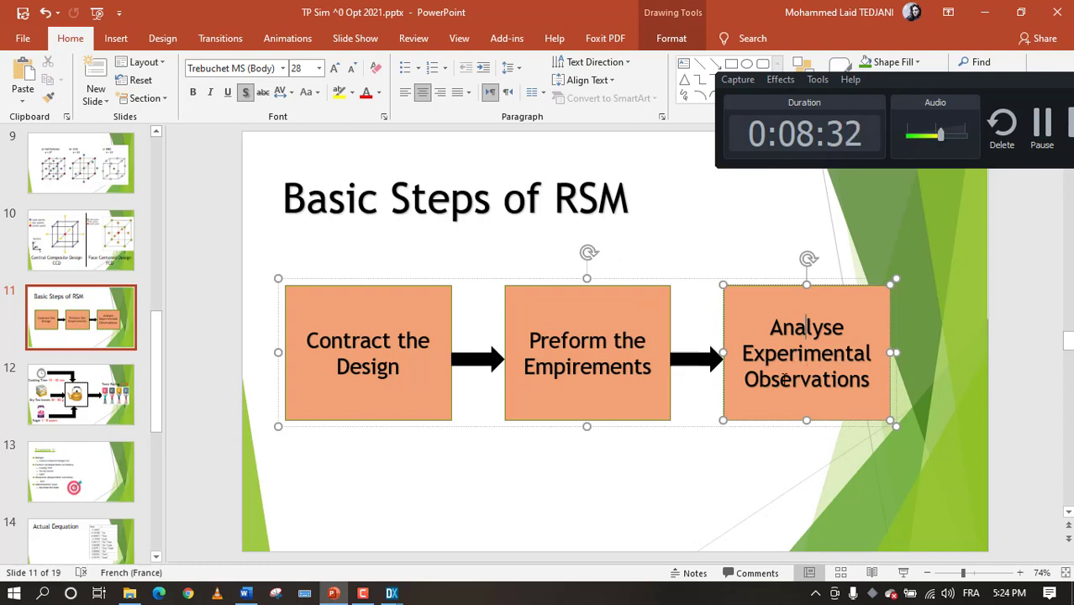